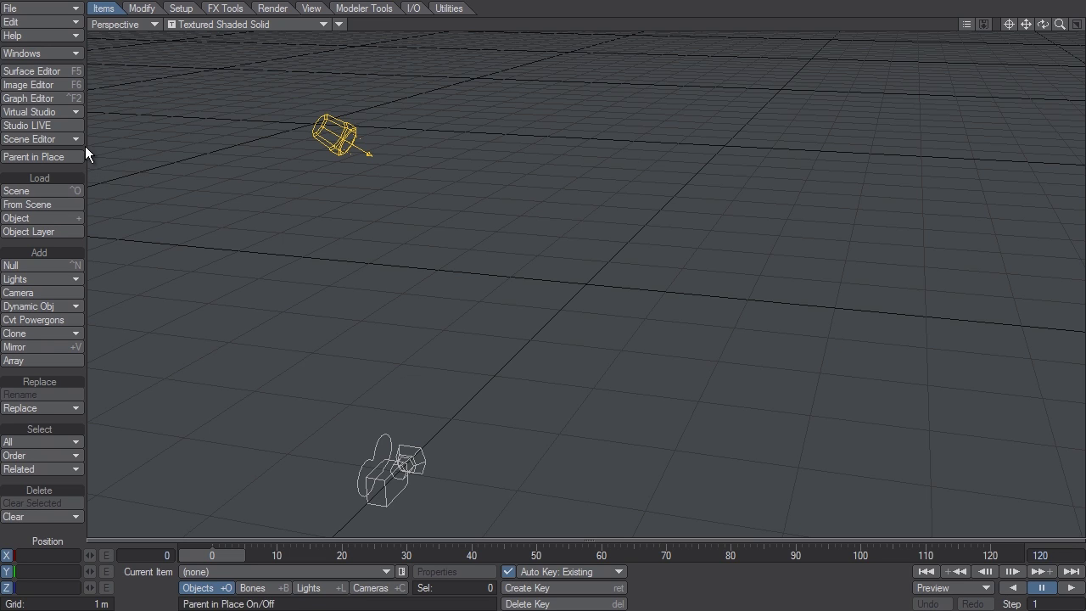
Open the Scene Editor and add a null object named Spline
{"action": "left_click", "coordinate": [45, 54]}
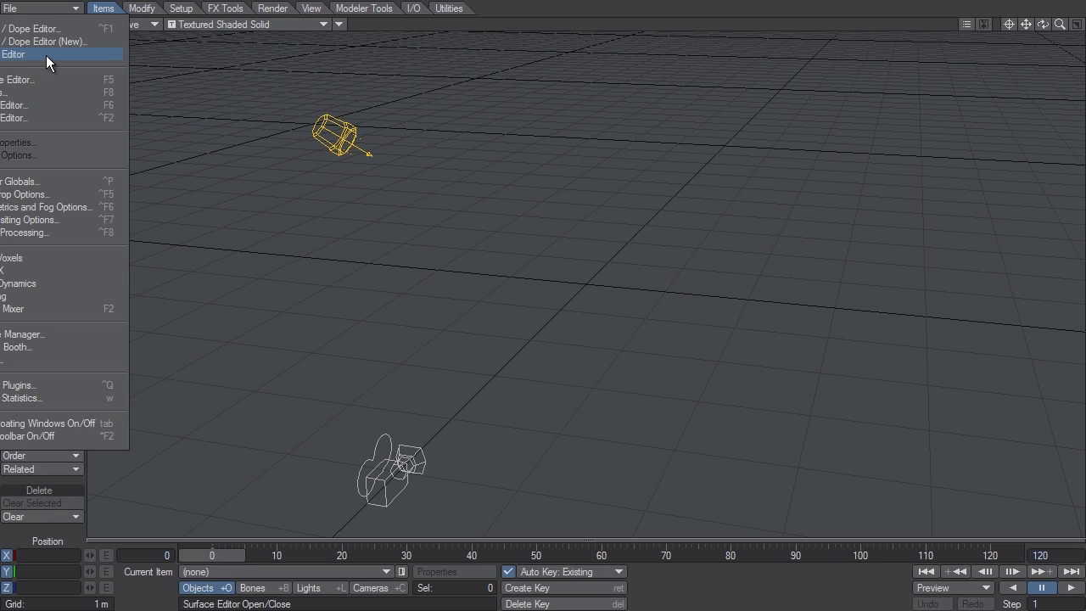
{"action": "left_click", "coordinate": [46, 55]}
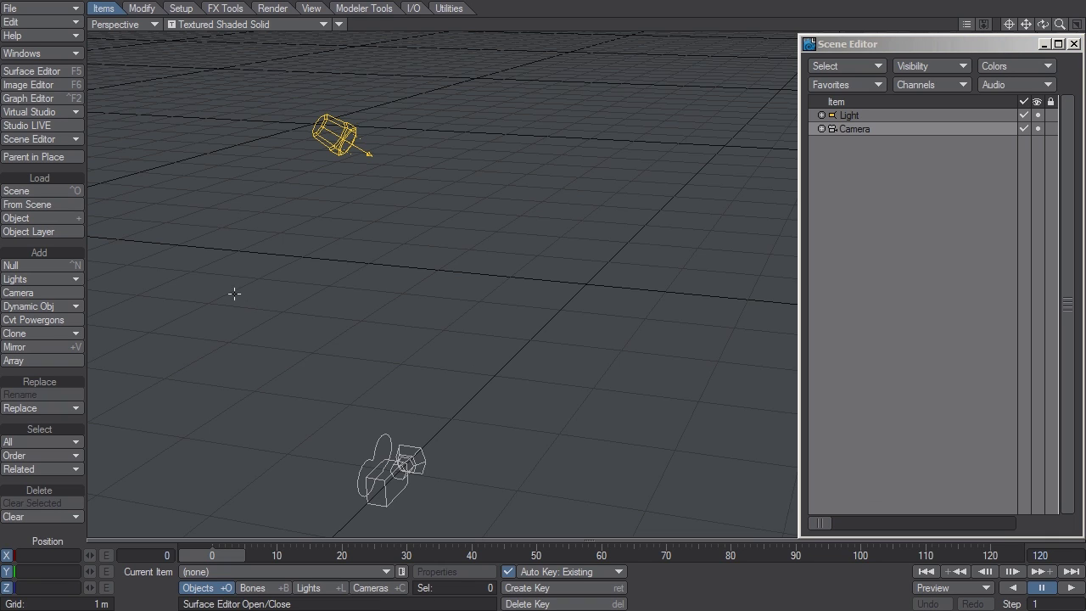
{"action": "left_click", "coordinate": [53, 262]}
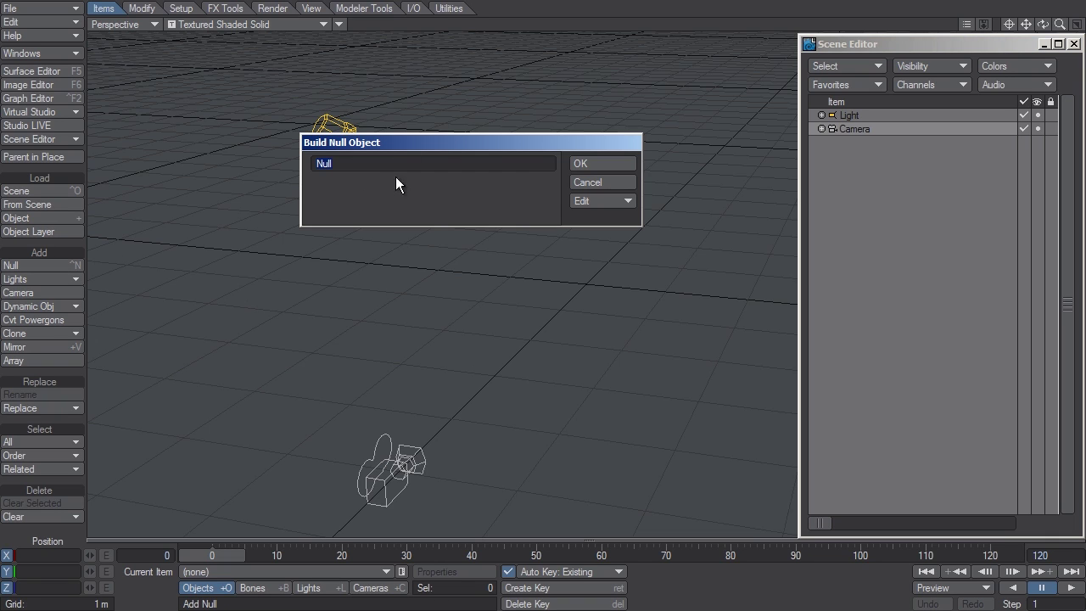
{"action": "type", "text": "Spline"}
{"action": "key", "text": "Return"}
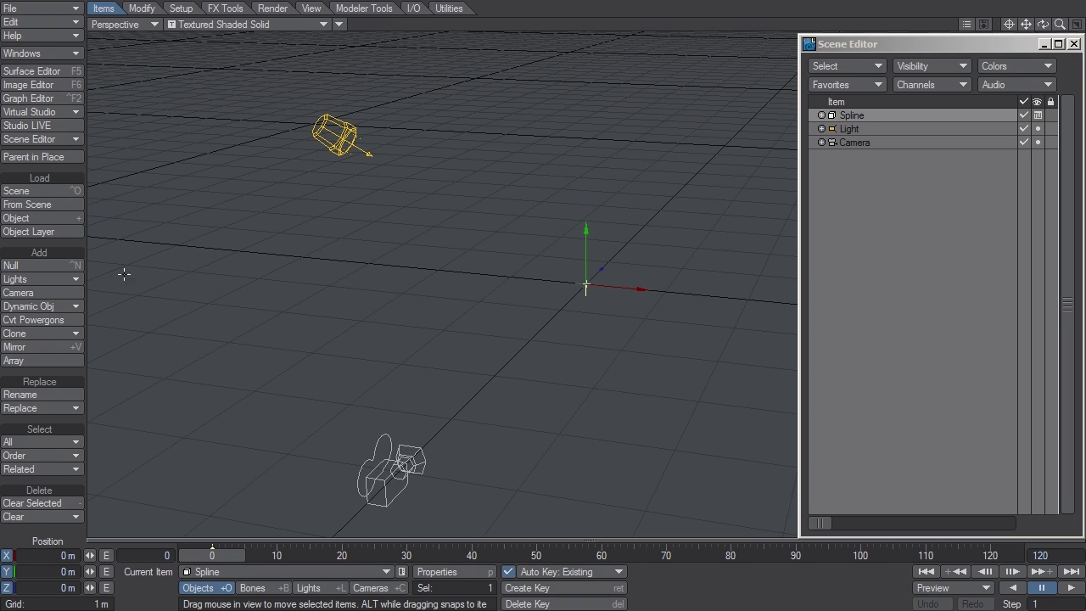
Add a null object named node and make 4 clones of it
{"action": "left_click", "coordinate": [63, 265]}
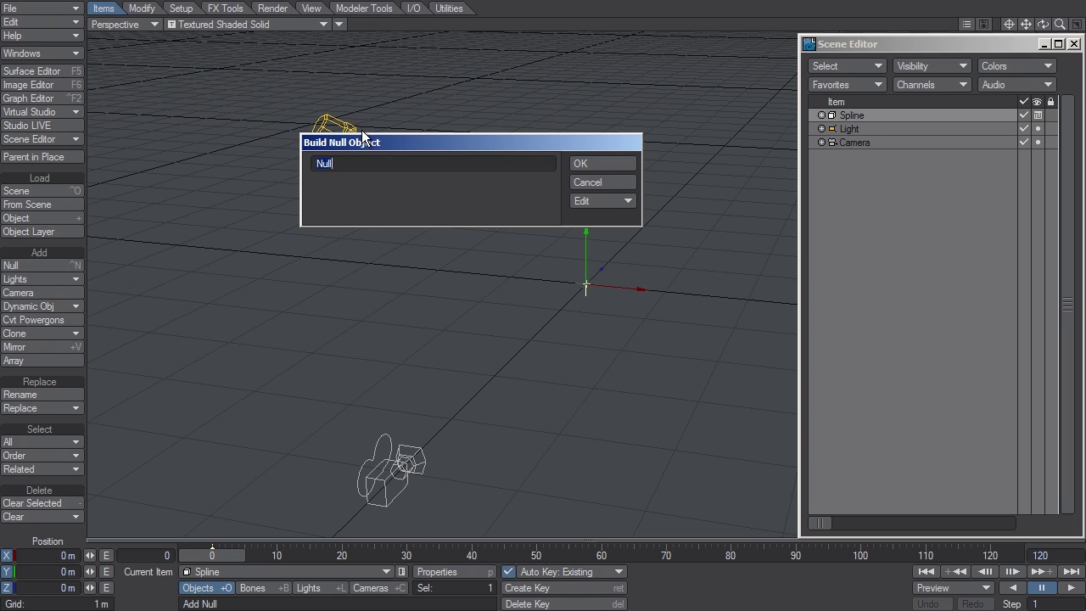
{"action": "type", "text": "node"}
{"action": "key", "text": "Return"}
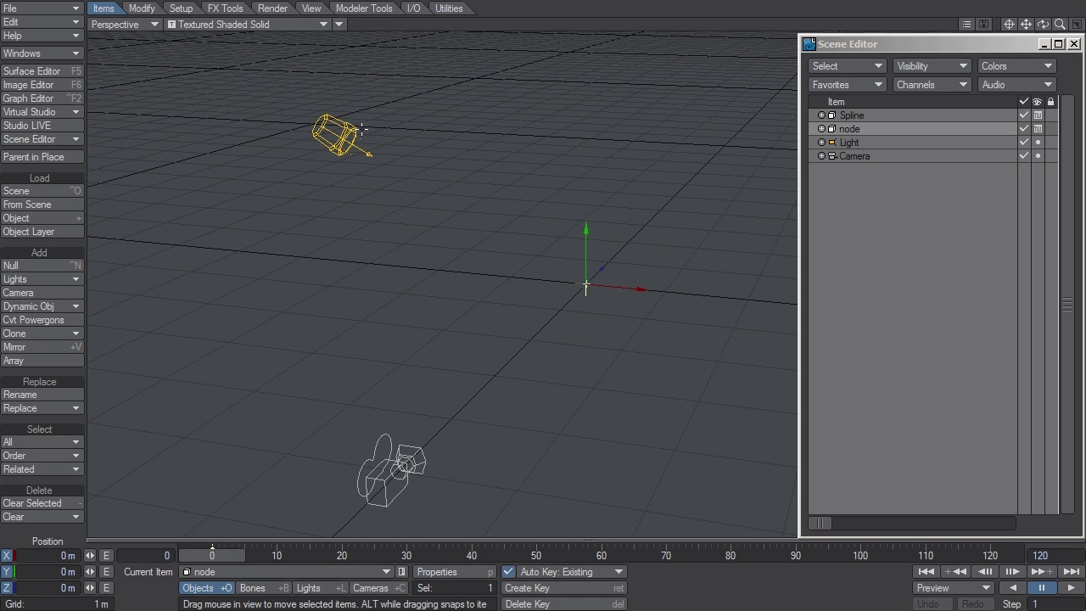
{"action": "key", "text": "shift+c"}
{"action": "type", "text": "4"}
{"action": "key", "text": "Return"}
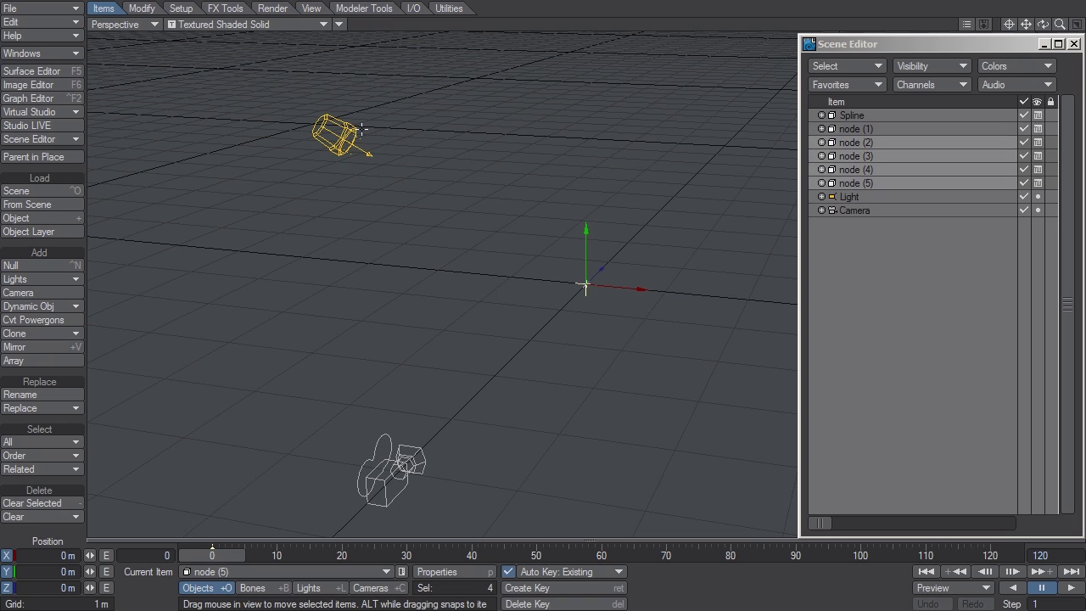
Parent node (1) through node (5) to the Spline null in the Scene Editor
{"action": "left_click", "coordinate": [885, 128]}
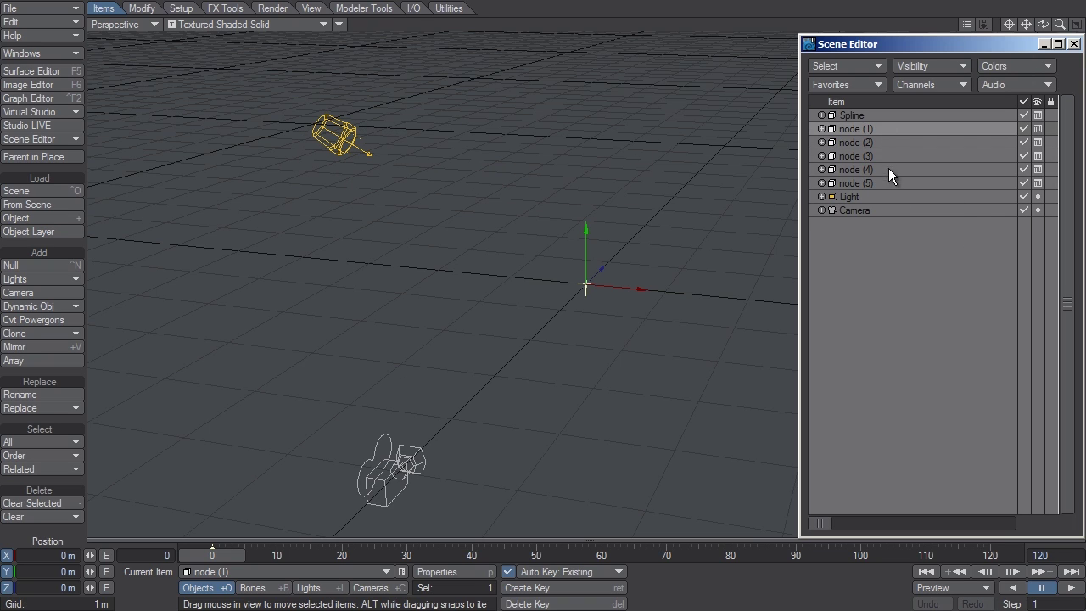
{"action": "left_click", "coordinate": [896, 183], "text": "shift"}
{"action": "left_click_drag", "start_coordinate": [875, 127], "coordinate": [895, 113]}
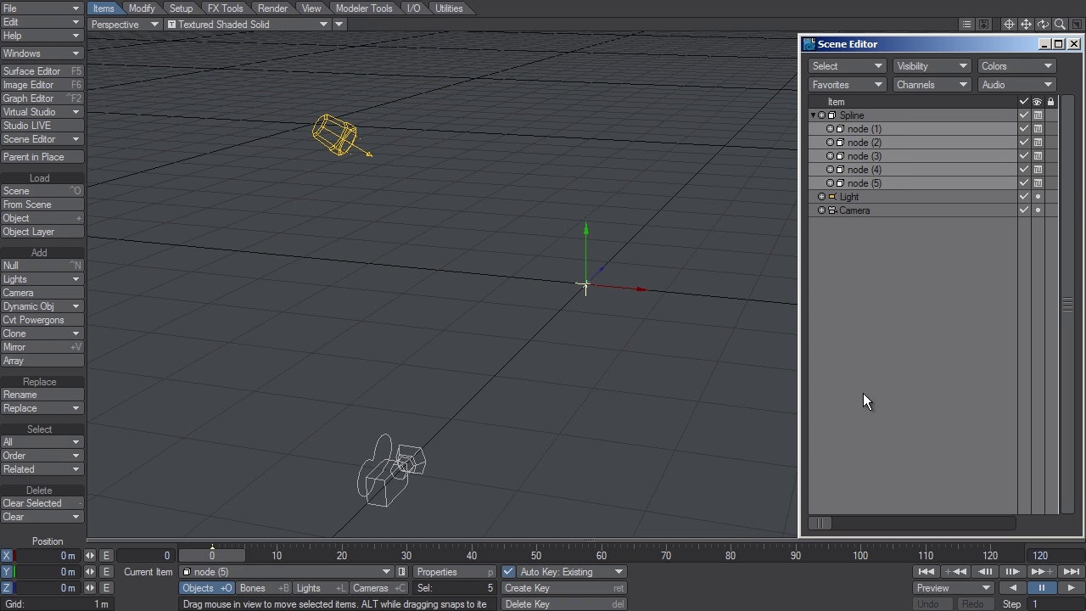
Space node (2) through node (5) in a row along Z, from about 0.87 m to about 4.48 m, leaving node (1) at the origin
{"action": "left_click", "coordinate": [853, 129], "text": "ctrl"}
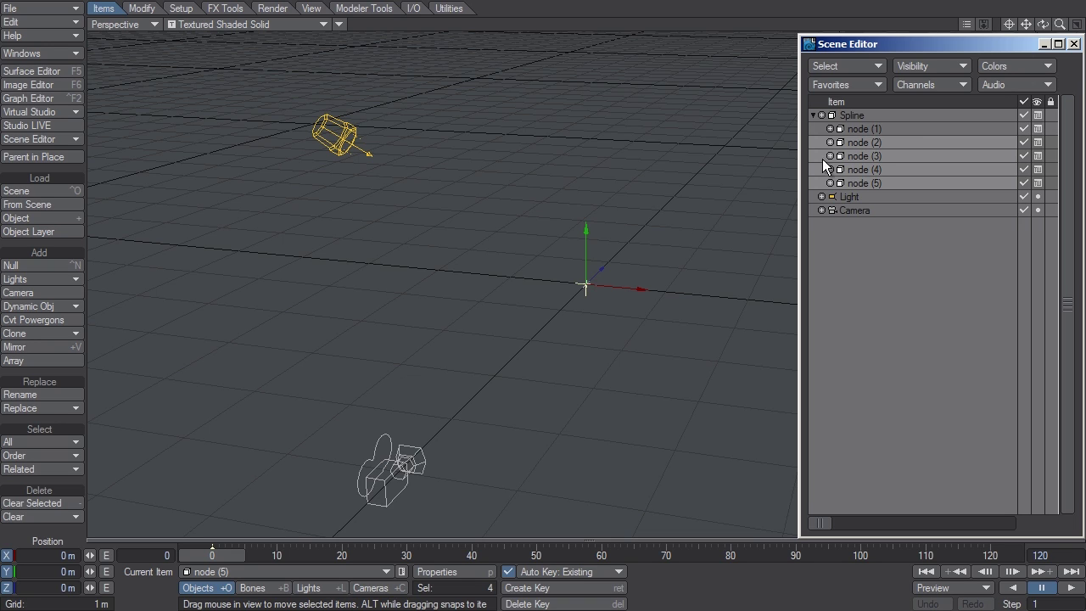
{"action": "mouse_move", "coordinate": [606, 266]}
{"action": "left_mouse_down"}
{"action": "mouse_move", "coordinate": [625, 245]}
{"action": "mouse_move", "coordinate": [605, 264]}
{"action": "left_mouse_up"}
{"action": "left_click", "coordinate": [885, 143], "text": "ctrl"}
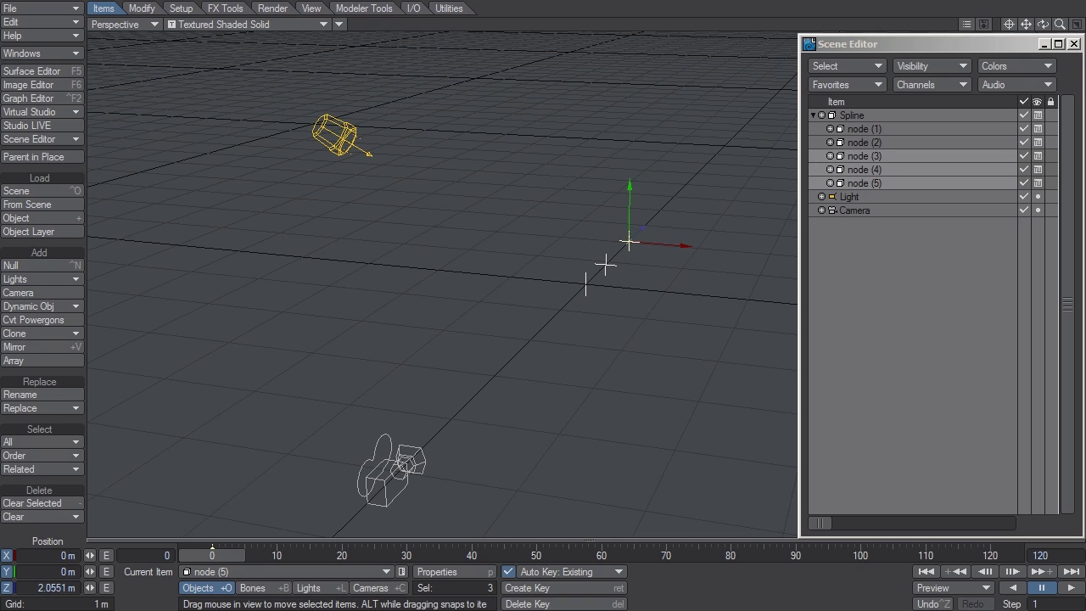
{"action": "left_click", "coordinate": [885, 155], "text": "ctrl"}
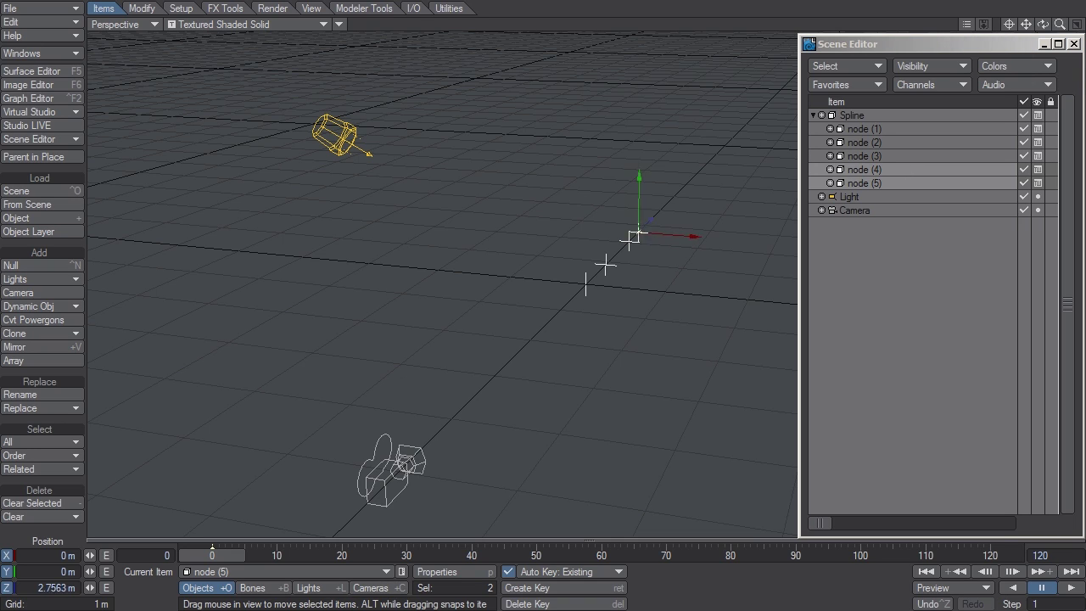
{"action": "left_click", "coordinate": [878, 170], "text": "ctrl"}
{"action": "left_click_drag", "start_coordinate": [679, 204], "coordinate": [697, 187]}
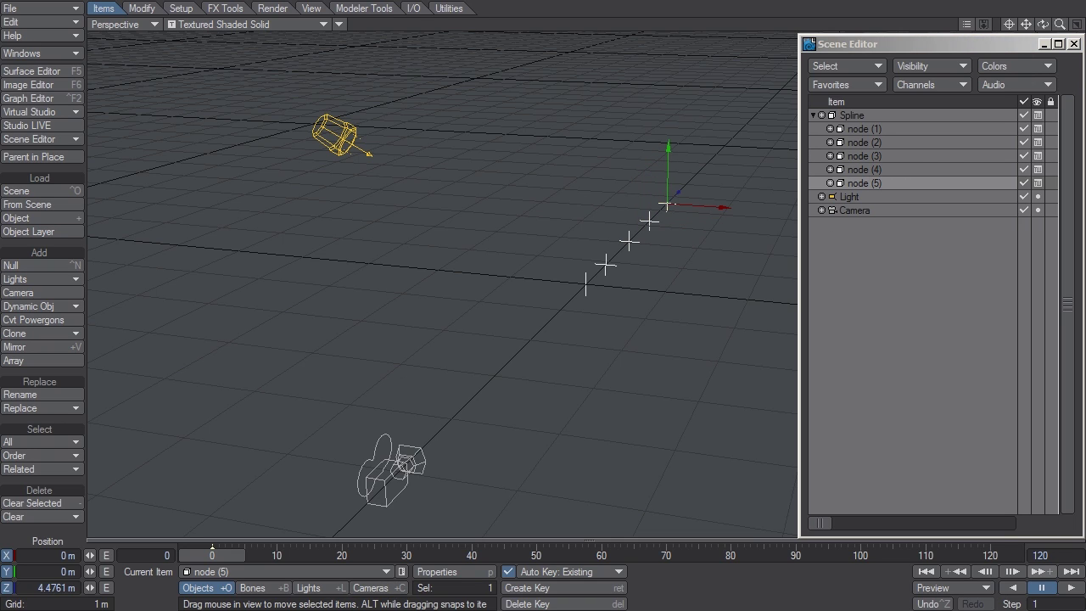
{"action": "left_click", "coordinate": [861, 113]}
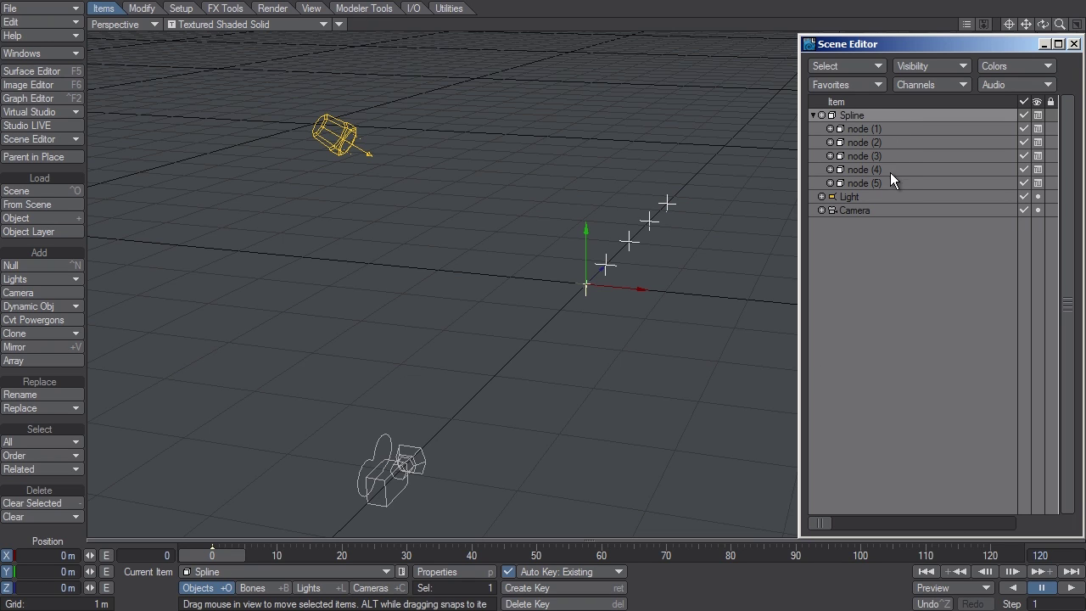
{"action": "left_click", "coordinate": [875, 128]}
{"action": "left_click", "coordinate": [882, 142]}
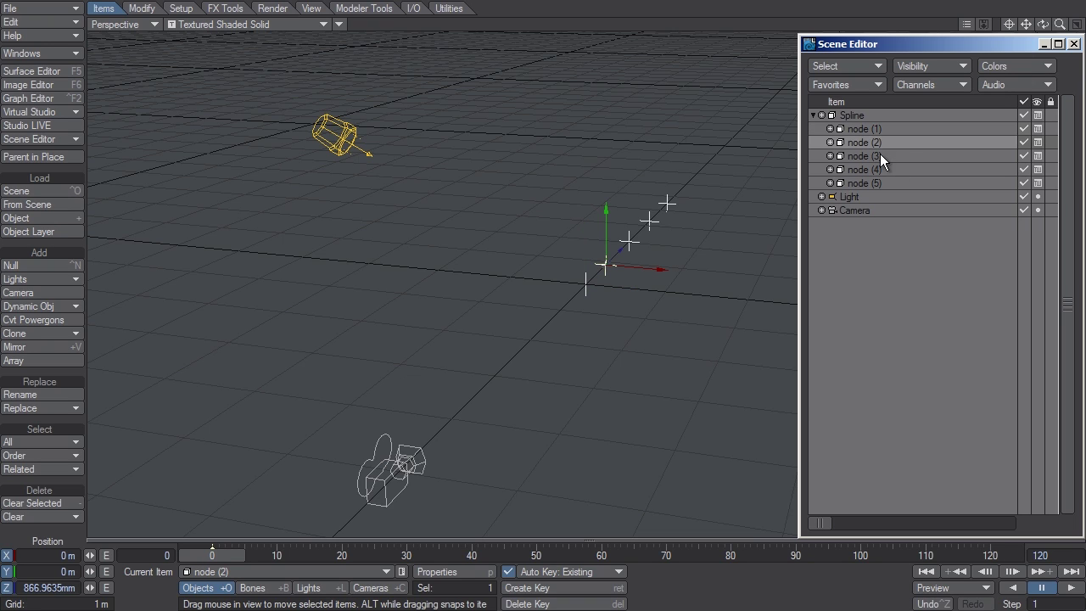
{"action": "left_click", "coordinate": [880, 155]}
{"action": "left_click", "coordinate": [878, 169]}
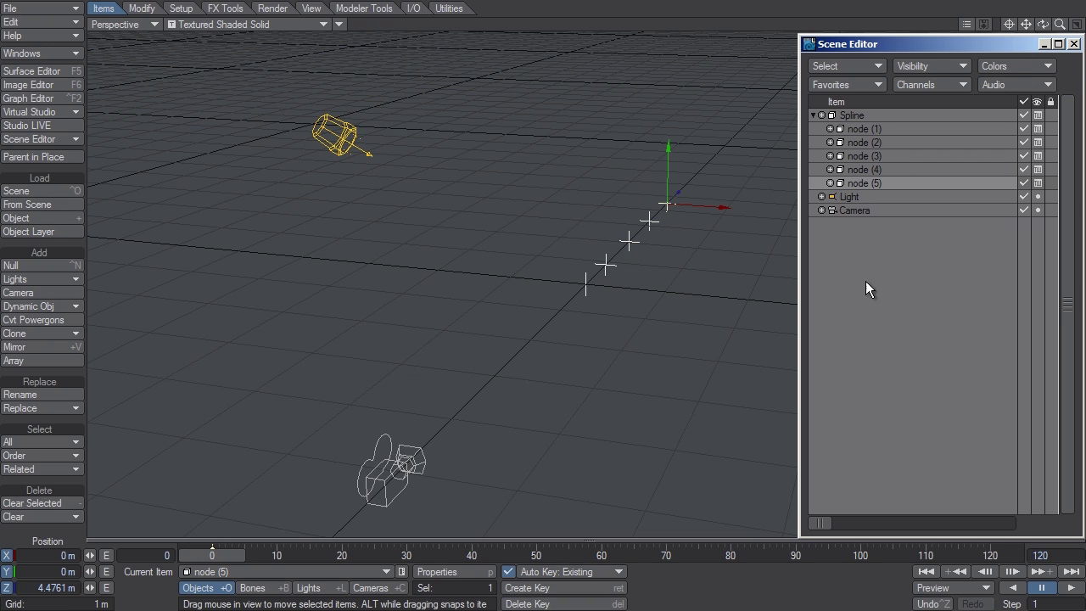
Set the Light's Spline Control to the Spline null in its Motion Options, and switch the light to rotation mode
{"action": "left_click", "coordinate": [854, 197]}
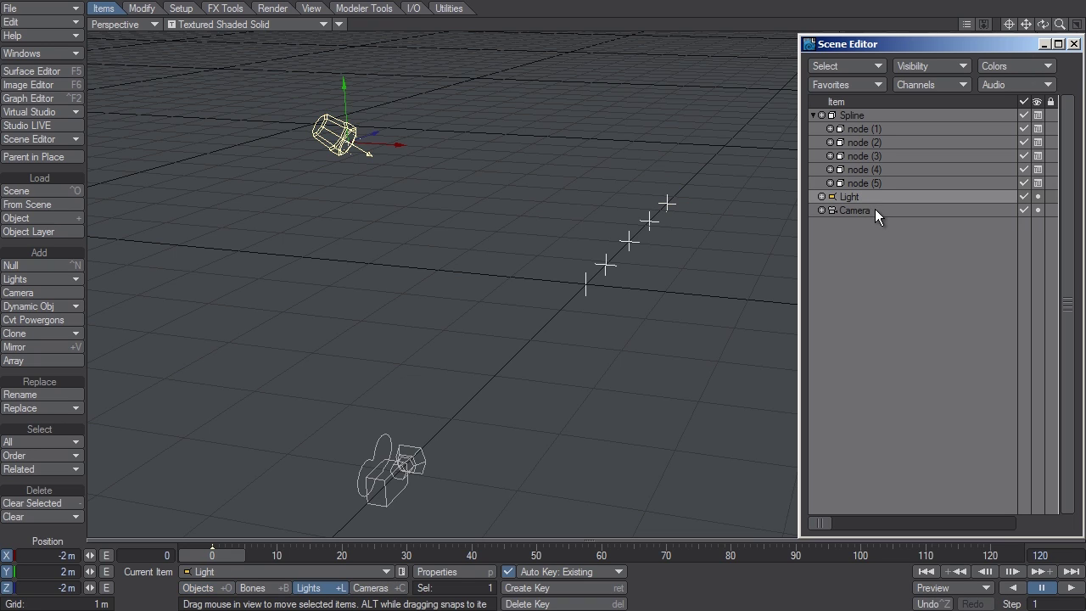
{"action": "key", "text": "m"}
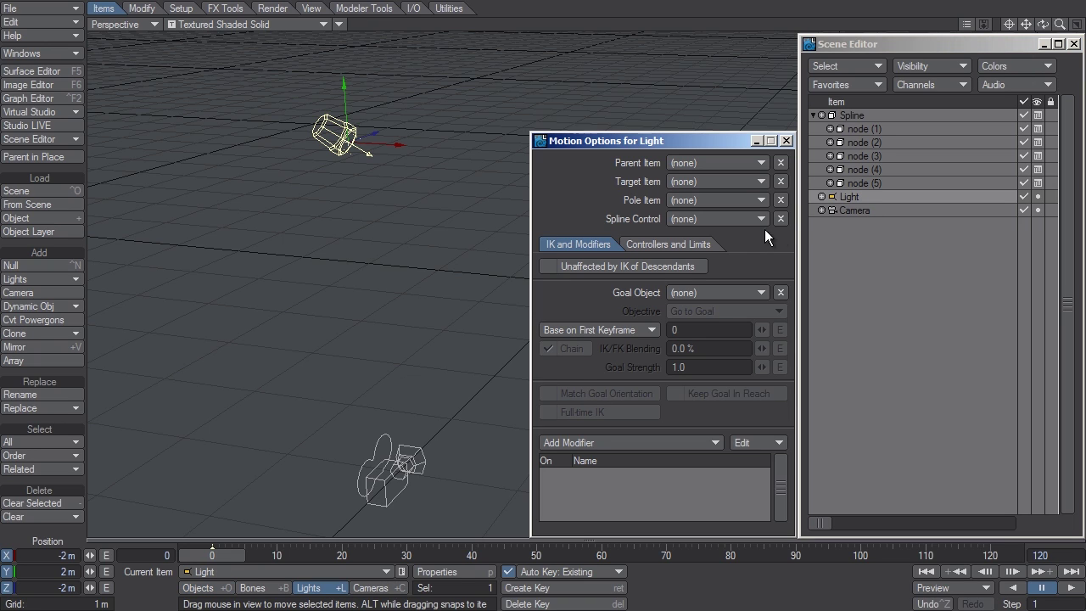
{"action": "left_click_drag", "start_coordinate": [650, 135], "coordinate": [221, 127]}
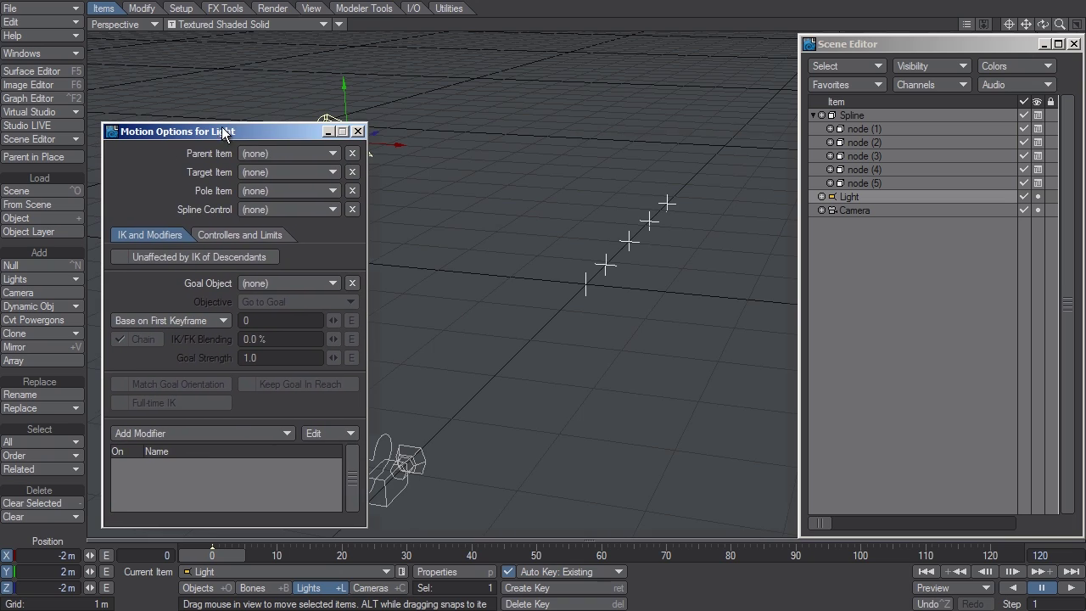
{"action": "left_click", "coordinate": [274, 209]}
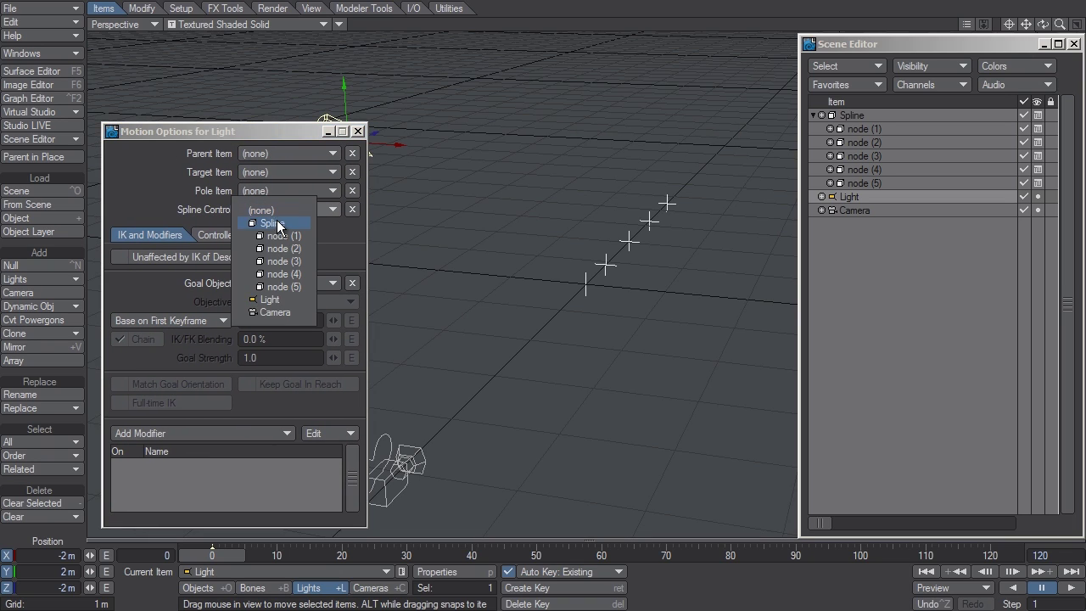
{"action": "left_click", "coordinate": [277, 224]}
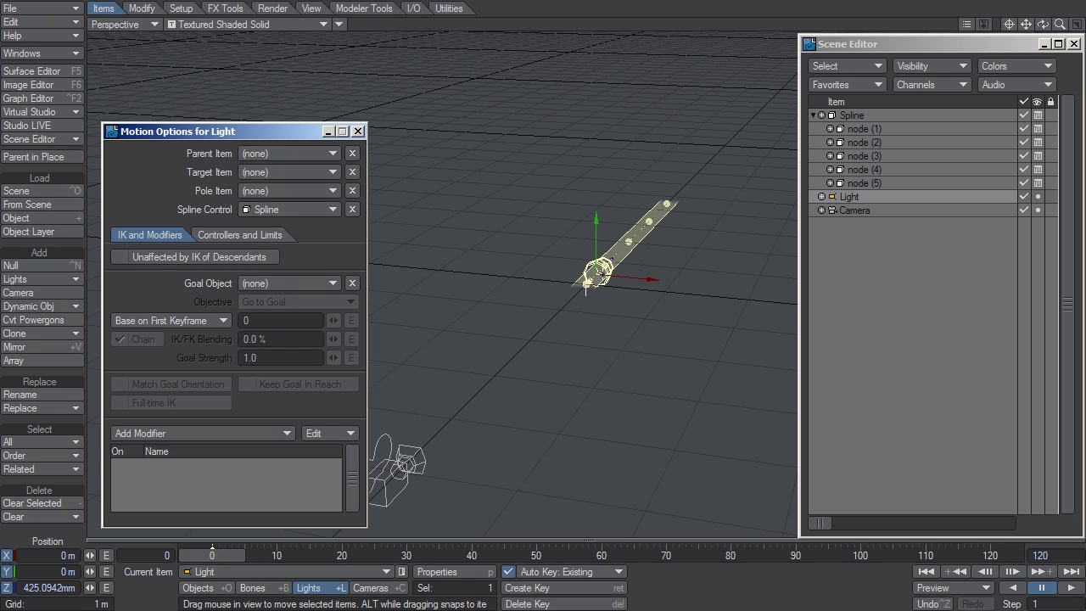
{"action": "key", "text": "y"}
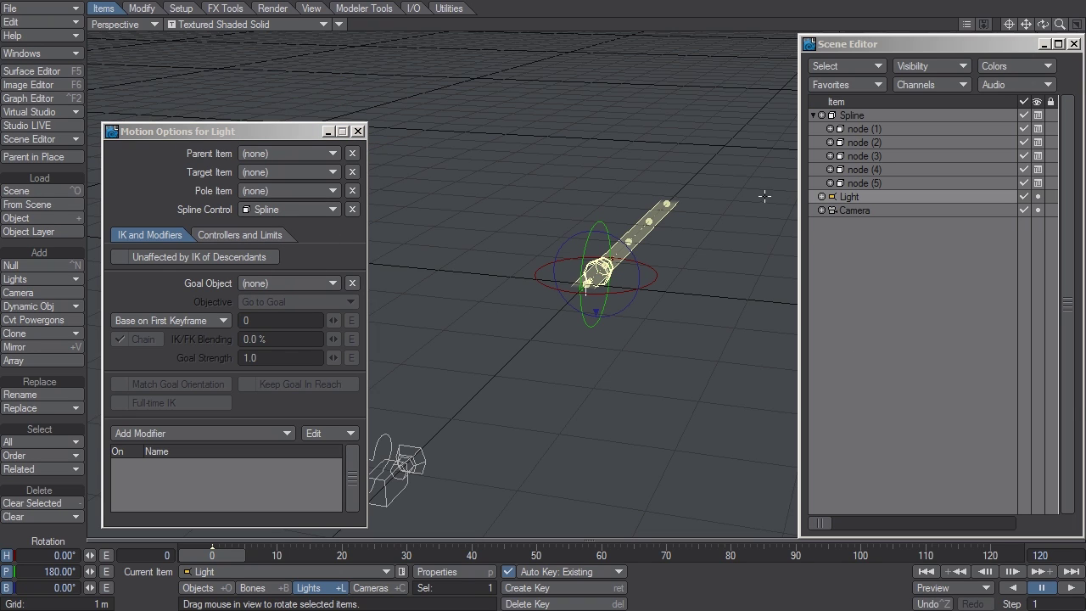
{"action": "left_click", "coordinate": [869, 115]}
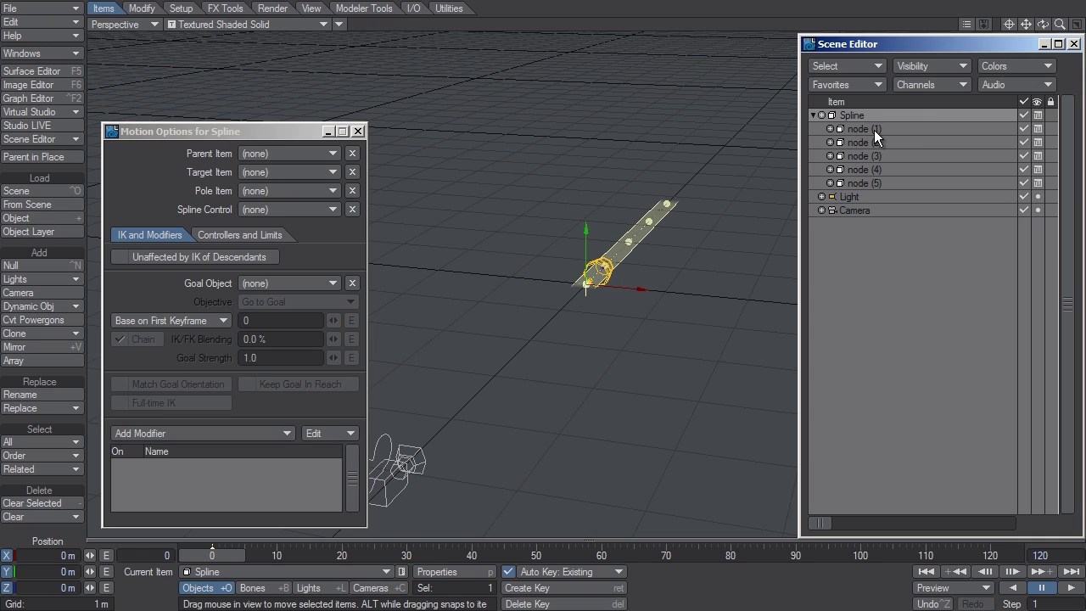
{"action": "left_click", "coordinate": [874, 128]}
{"action": "left_click", "coordinate": [875, 144]}
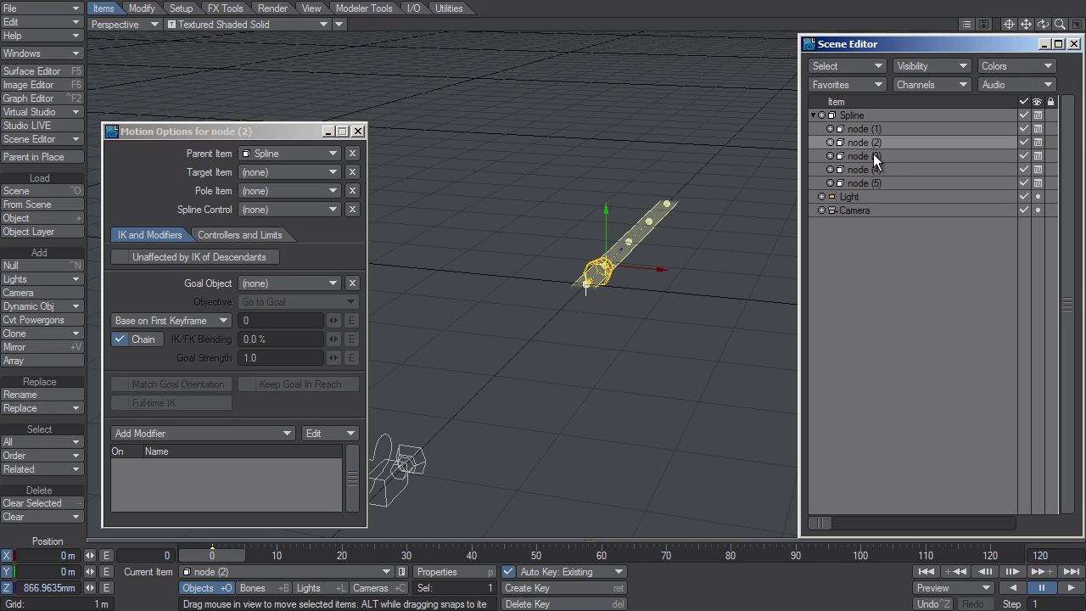
{"action": "left_click", "coordinate": [873, 155]}
{"action": "left_click", "coordinate": [868, 169]}
Bend the spline path by moving node (5) in the positive X direction and node (3) to about -602 mm in X
{"action": "left_click", "coordinate": [870, 183]}
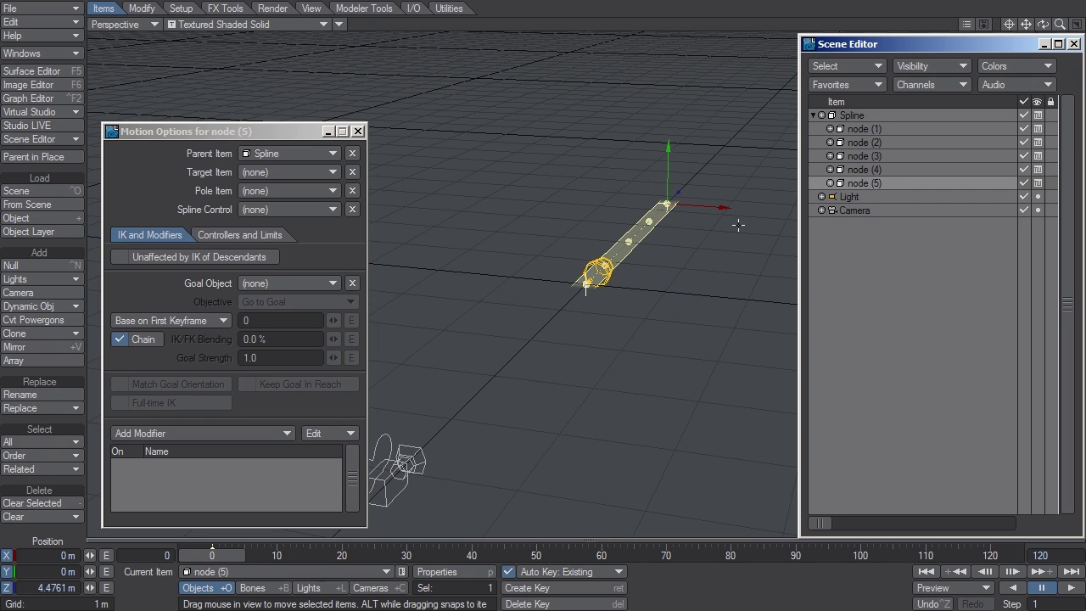
{"action": "left_click_drag", "start_coordinate": [706, 207], "coordinate": [851, 200]}
{"action": "left_click", "coordinate": [869, 157]}
{"action": "left_click_drag", "start_coordinate": [680, 239], "coordinate": [651, 240]}
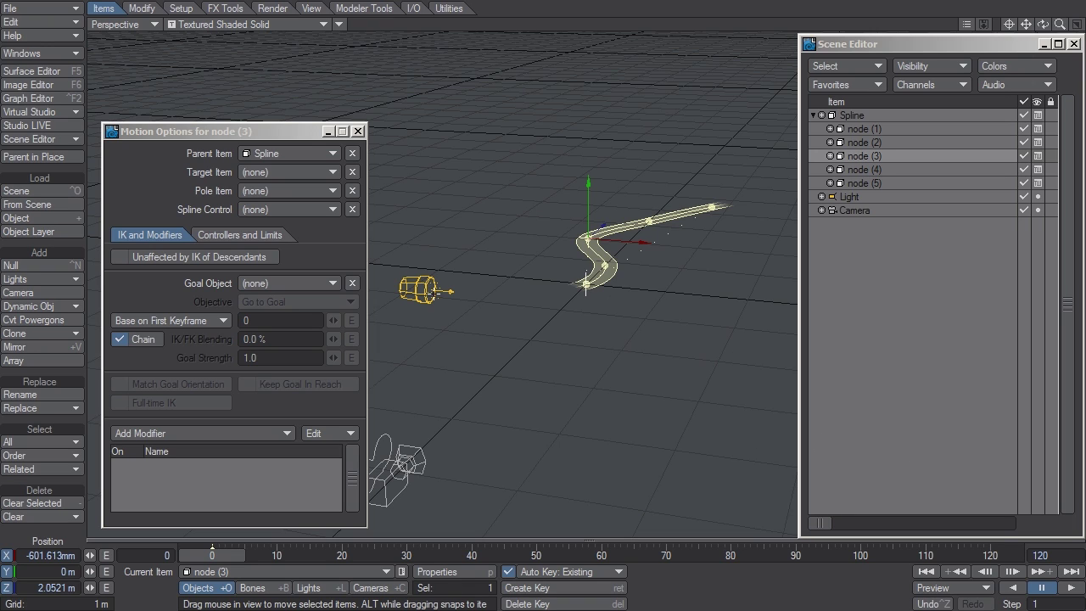
Set the Light's Z position to 0 m to place it at the start of the spline path
{"action": "left_click", "coordinate": [857, 196]}
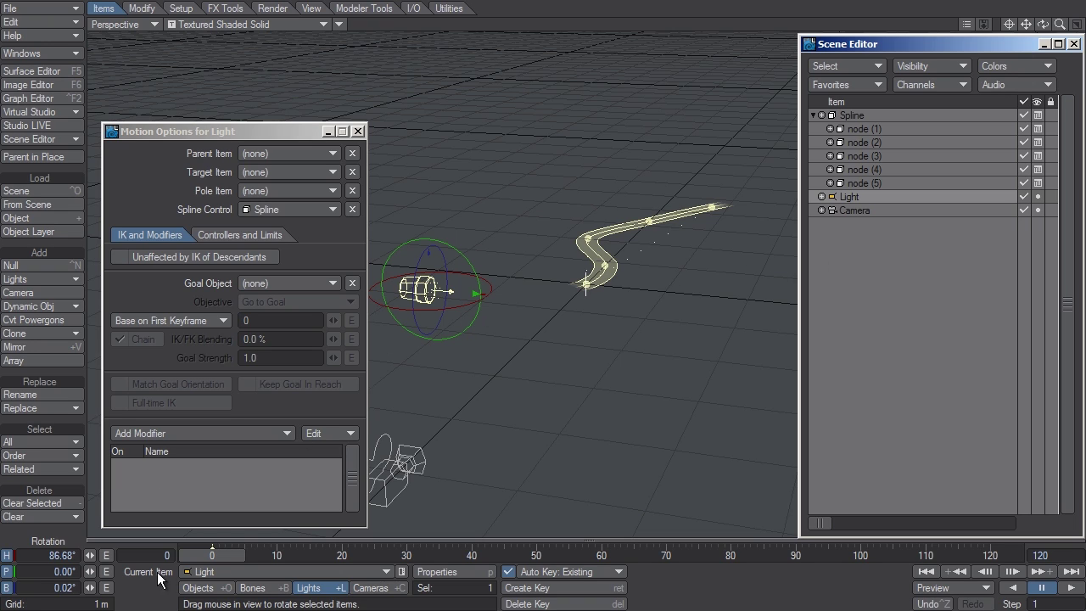
{"action": "key", "text": "t"}
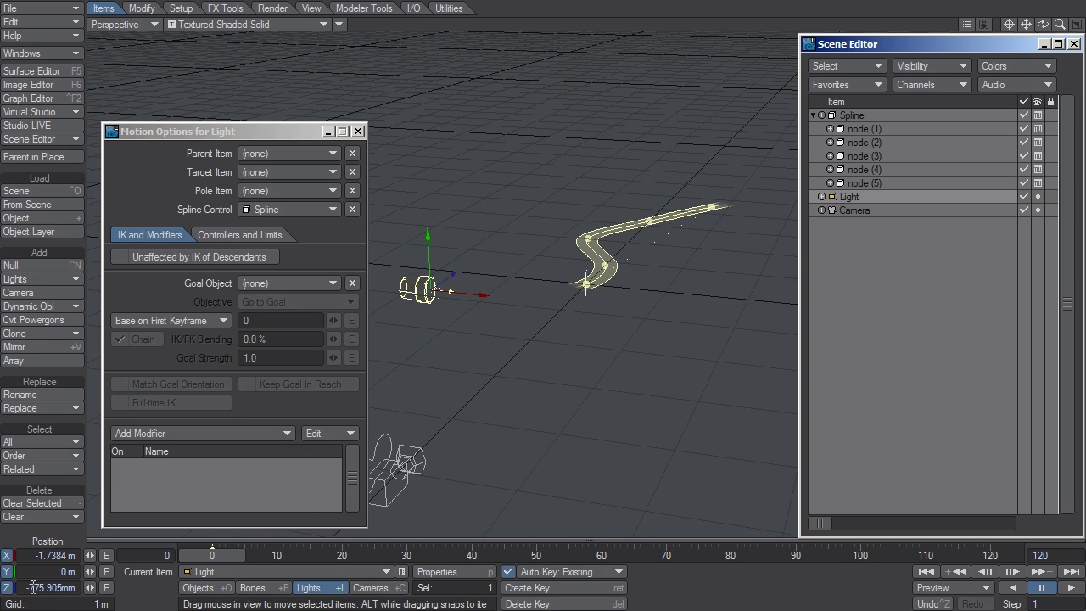
{"action": "left_click", "coordinate": [80, 588]}
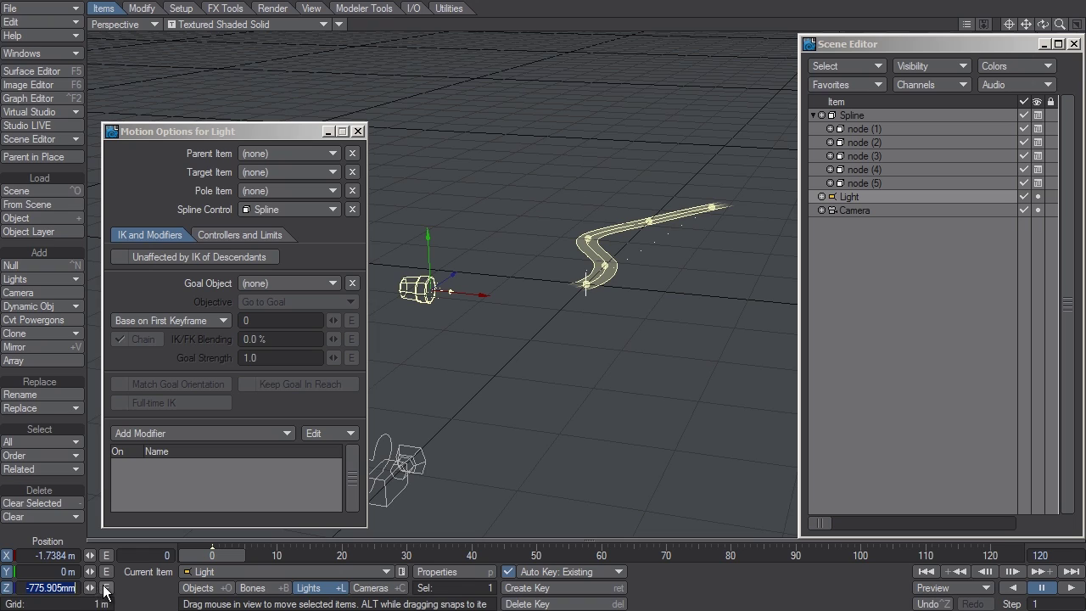
{"action": "type", "text": "0"}
{"action": "key", "text": "Return"}
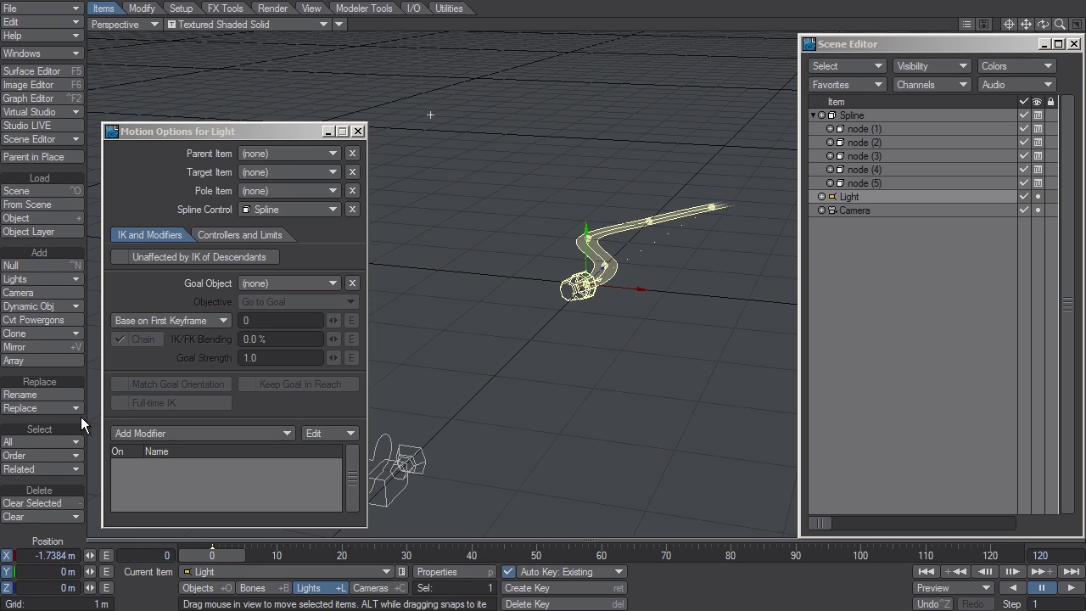
Examine the Light's position and rotation controllers in its Motion Options, and return to the IK and Modifiers settings
{"action": "left_click", "coordinate": [245, 234]}
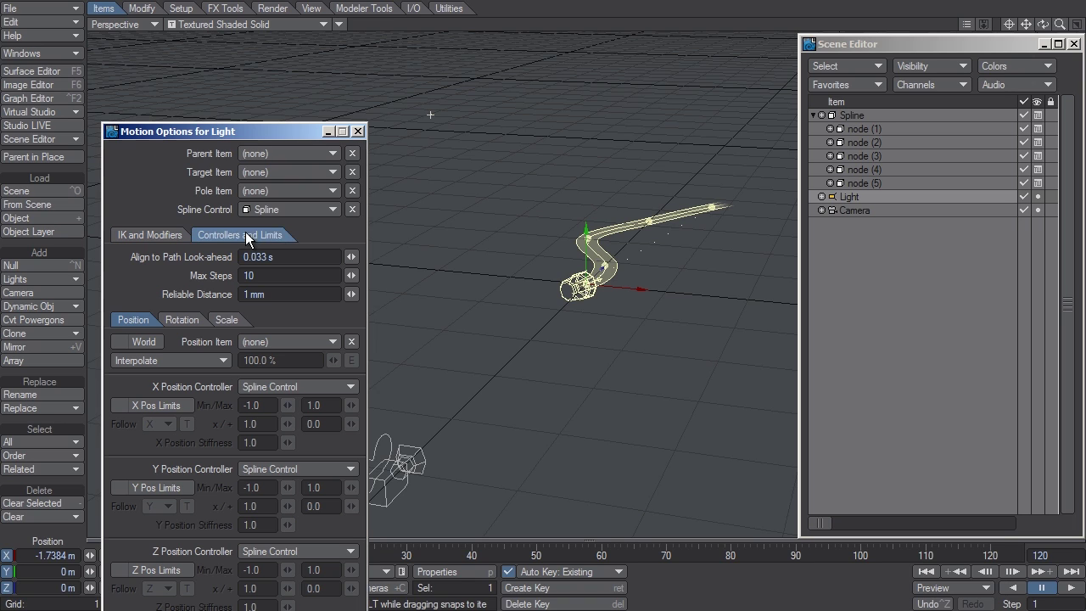
{"action": "left_click", "coordinate": [183, 321]}
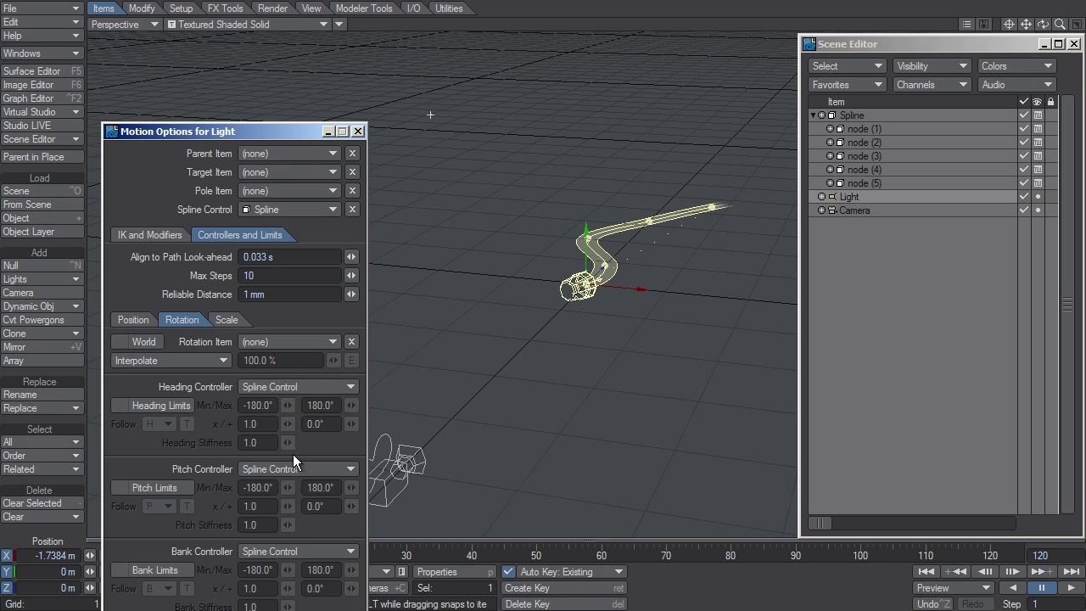
{"action": "left_click", "coordinate": [157, 323]}
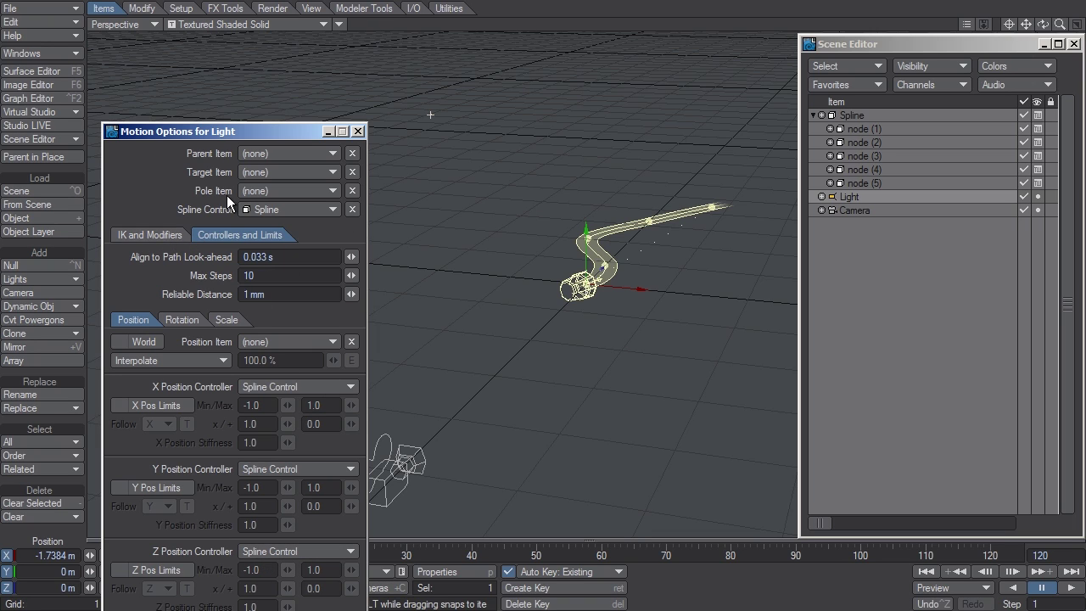
{"action": "left_click", "coordinate": [169, 231]}
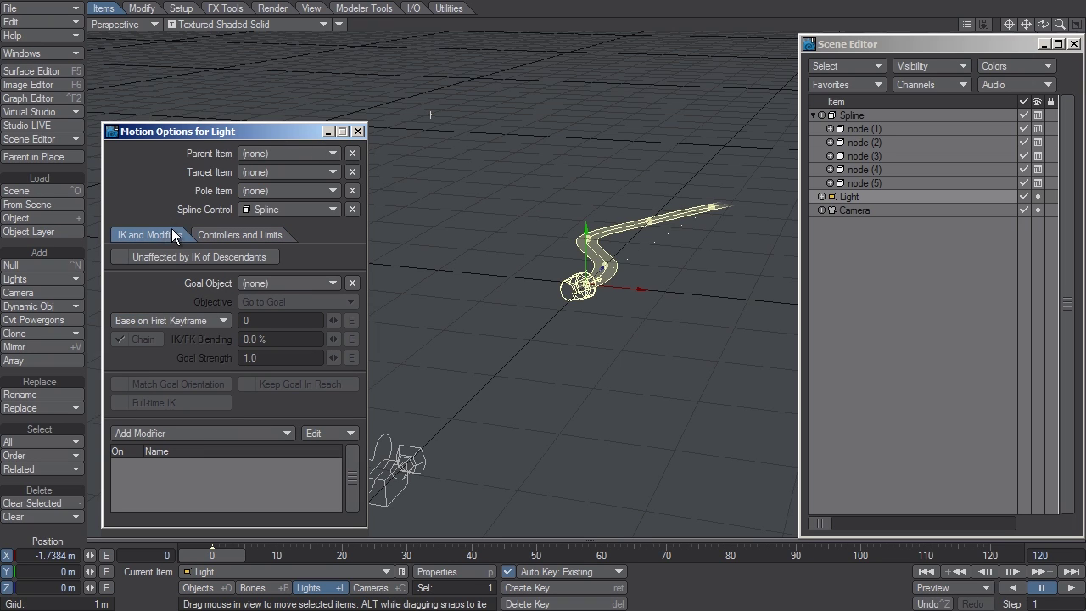
{"action": "left_click", "coordinate": [431, 114]}
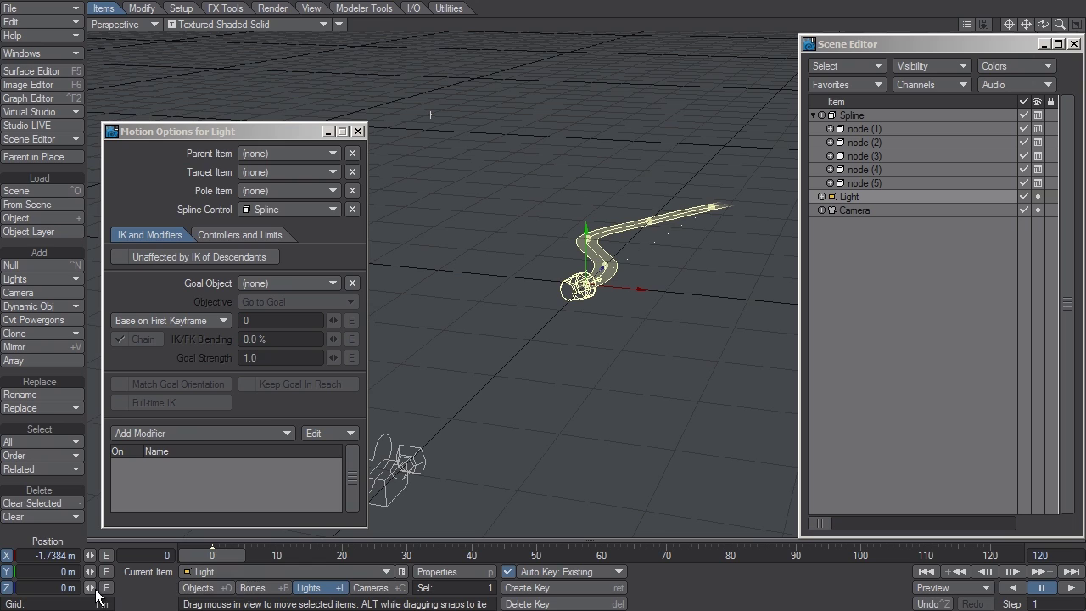
Reset the Light's position to 0 m at frame 0 and keyframe its Z position at 5.01 m on frame 30
{"action": "left_click_drag", "start_coordinate": [89, 587], "coordinate": [166, 588]}
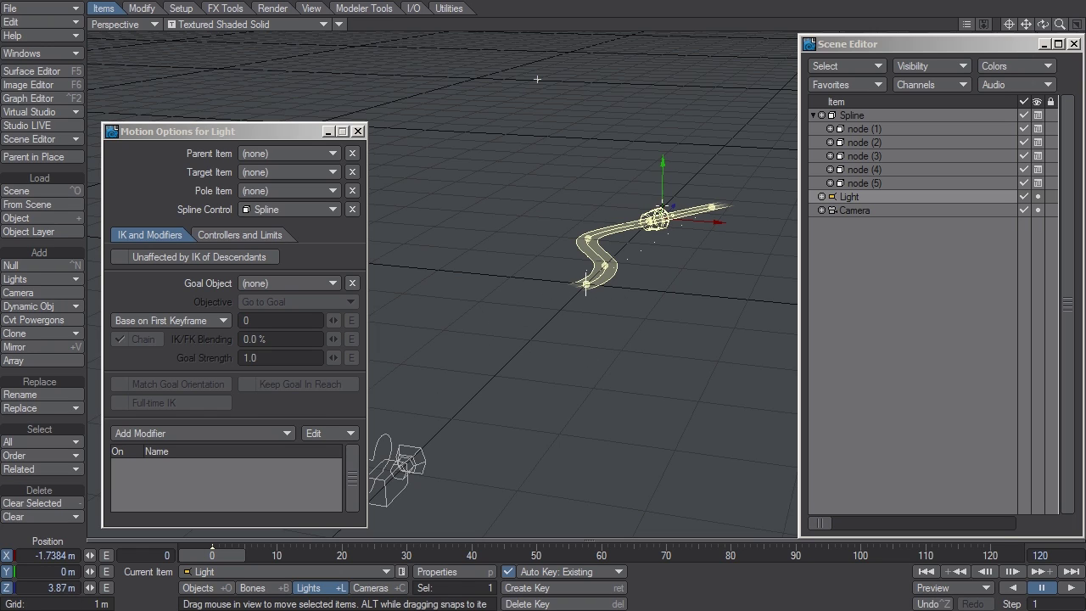
{"action": "left_click", "coordinate": [106, 599]}
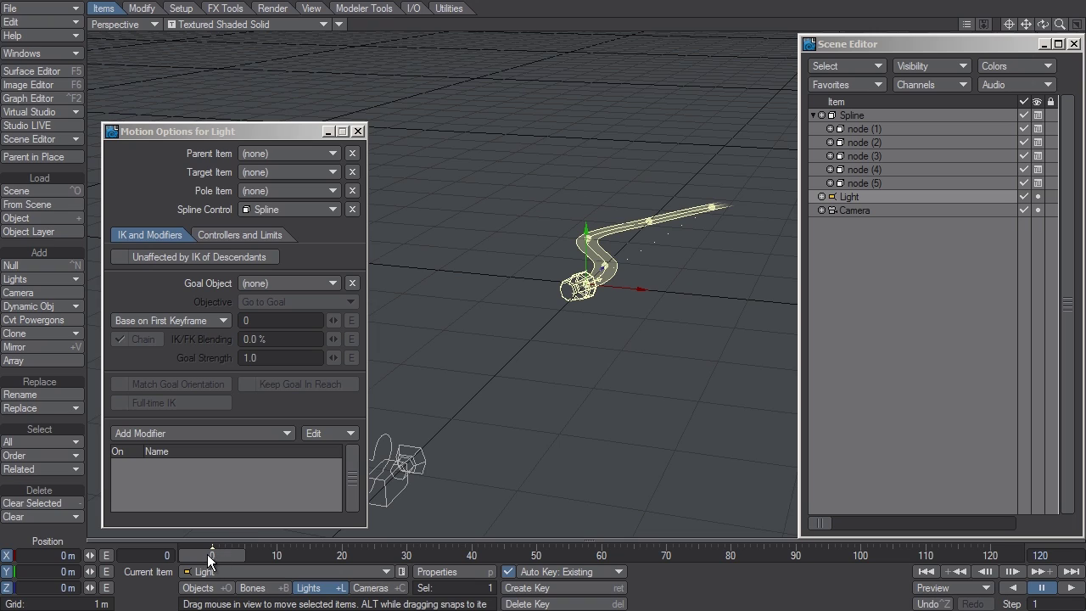
{"action": "left_click_drag", "start_coordinate": [203, 556], "coordinate": [407, 556]}
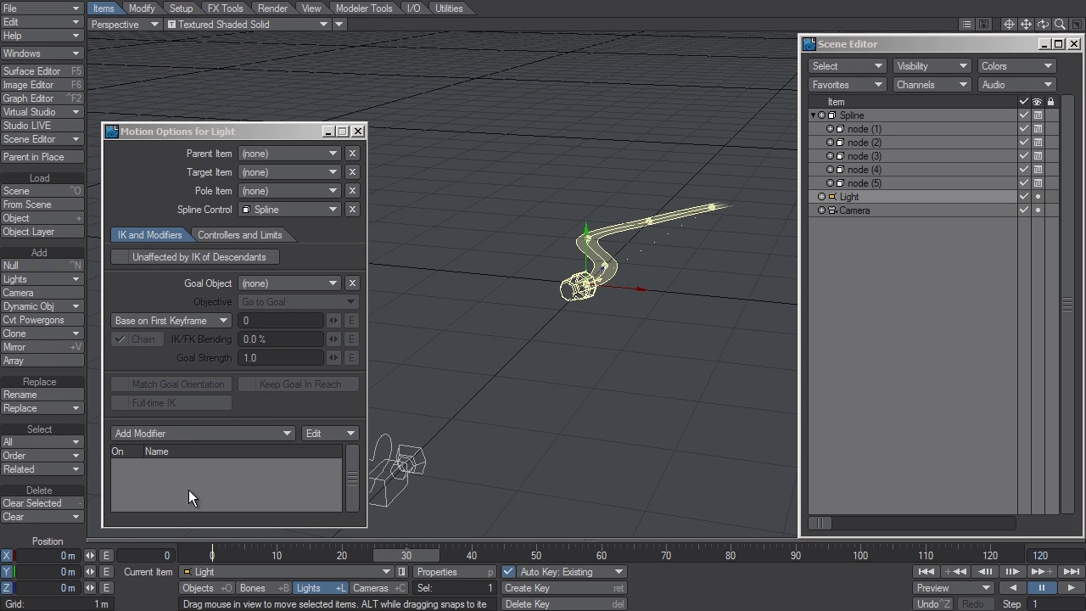
{"action": "left_click_drag", "start_coordinate": [90, 587], "coordinate": [688, 483]}
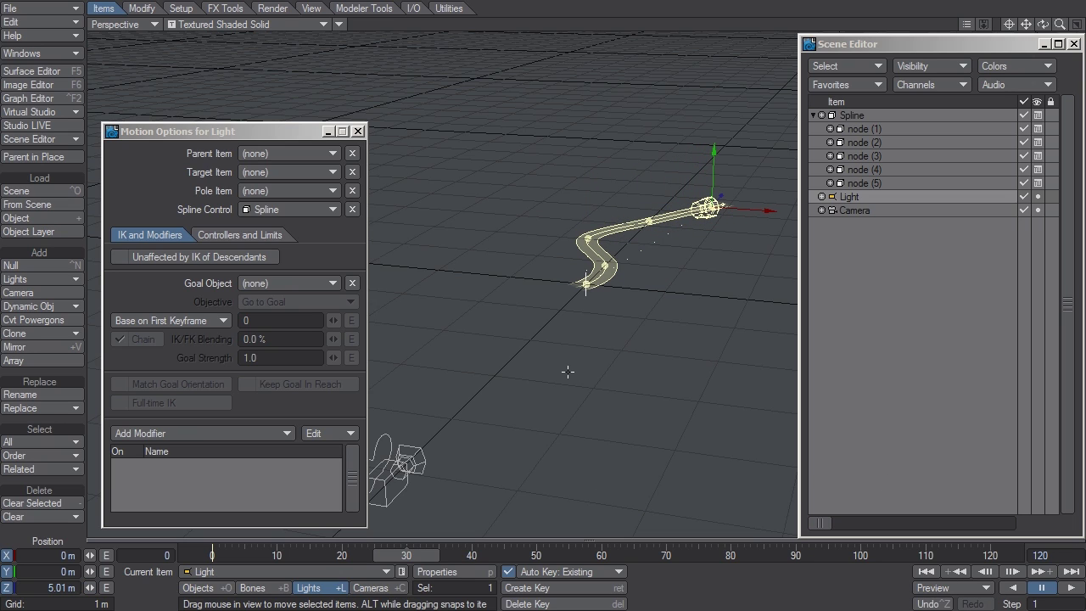
{"action": "key", "text": "Return"}
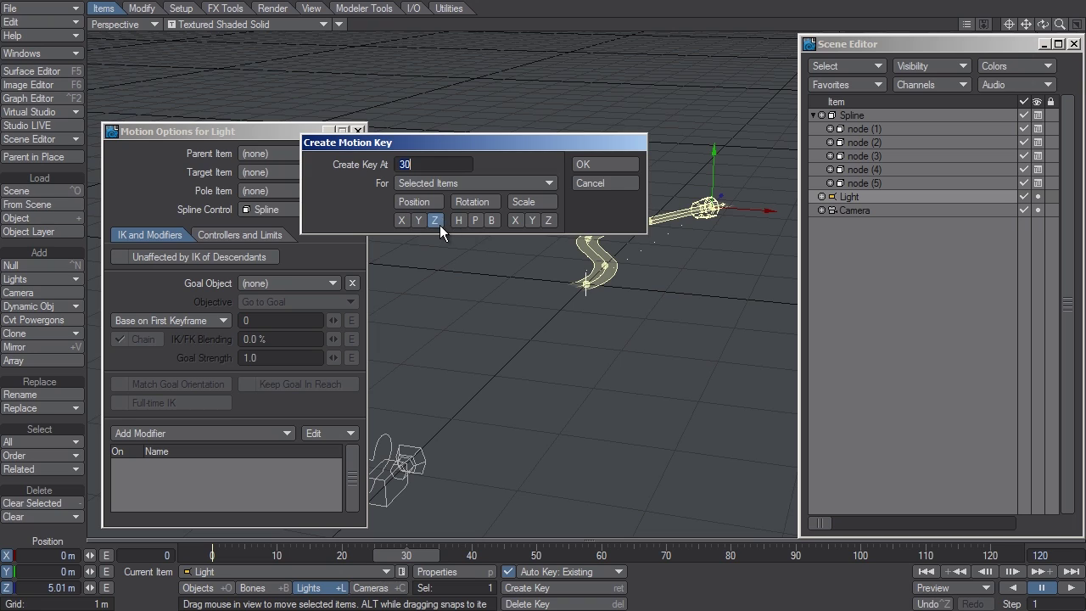
{"action": "key", "text": "Return"}
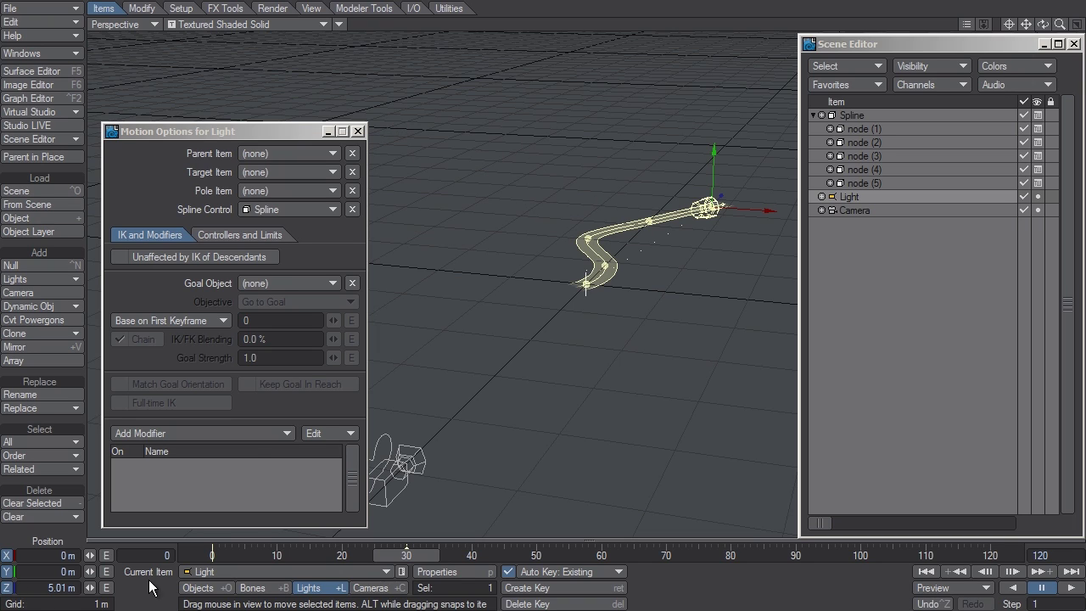
{"action": "left_click", "coordinate": [194, 553]}
{"action": "left_click_drag", "start_coordinate": [194, 553], "coordinate": [141, 289]}
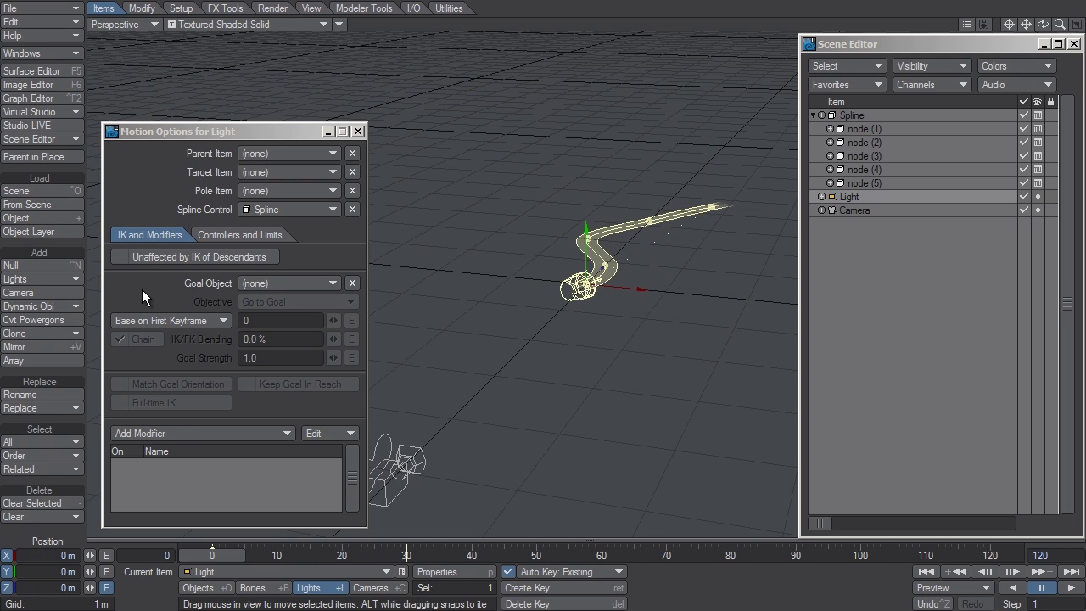
Add a distant light with the default name and parent it to the first light
{"action": "left_click", "coordinate": [60, 279]}
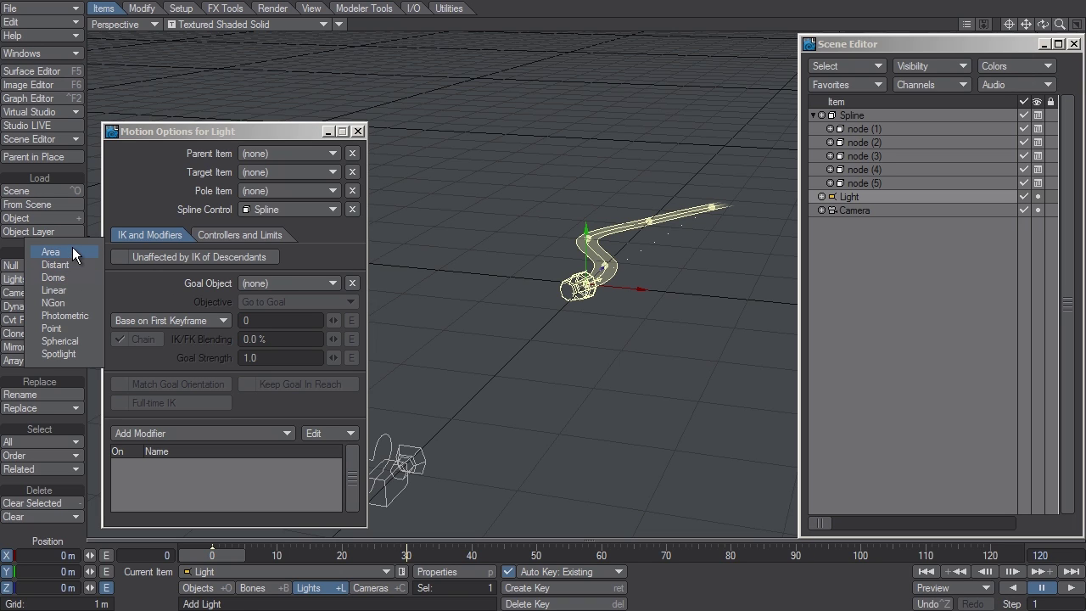
{"action": "left_click", "coordinate": [68, 263]}
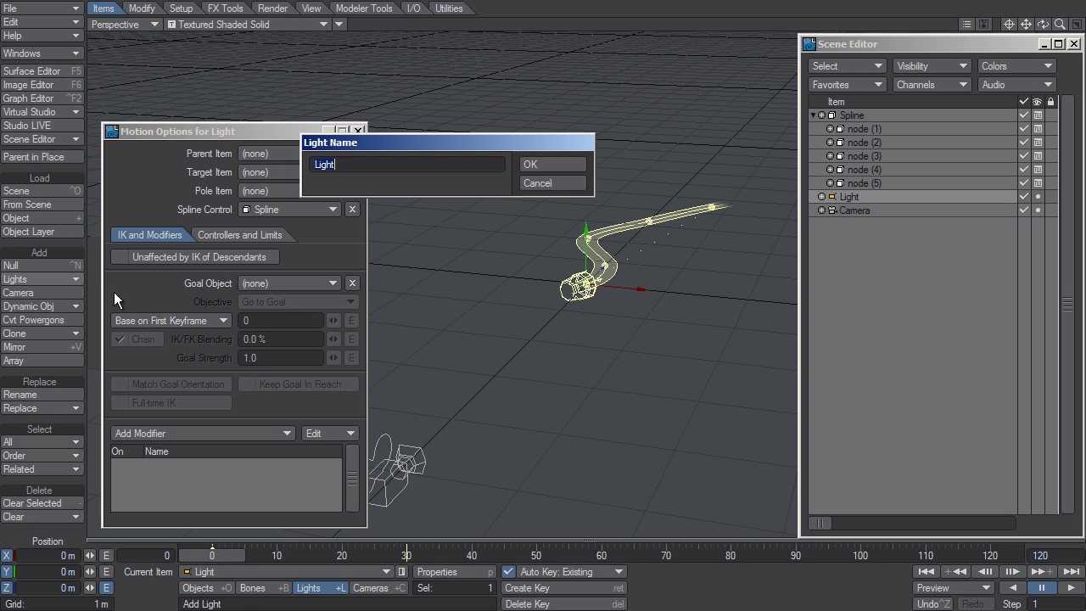
{"action": "left_click", "coordinate": [539, 163]}
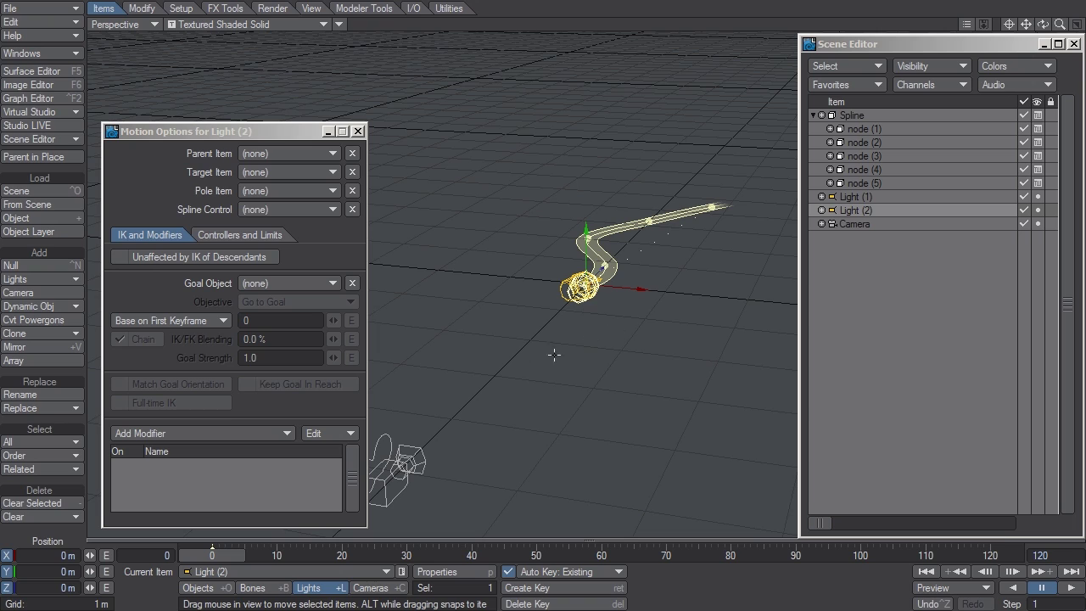
{"action": "mouse_move", "coordinate": [842, 212]}
{"action": "left_mouse_down"}
{"action": "mouse_move", "coordinate": [887, 194]}
{"action": "mouse_move", "coordinate": [862, 204]}
{"action": "left_mouse_up"}
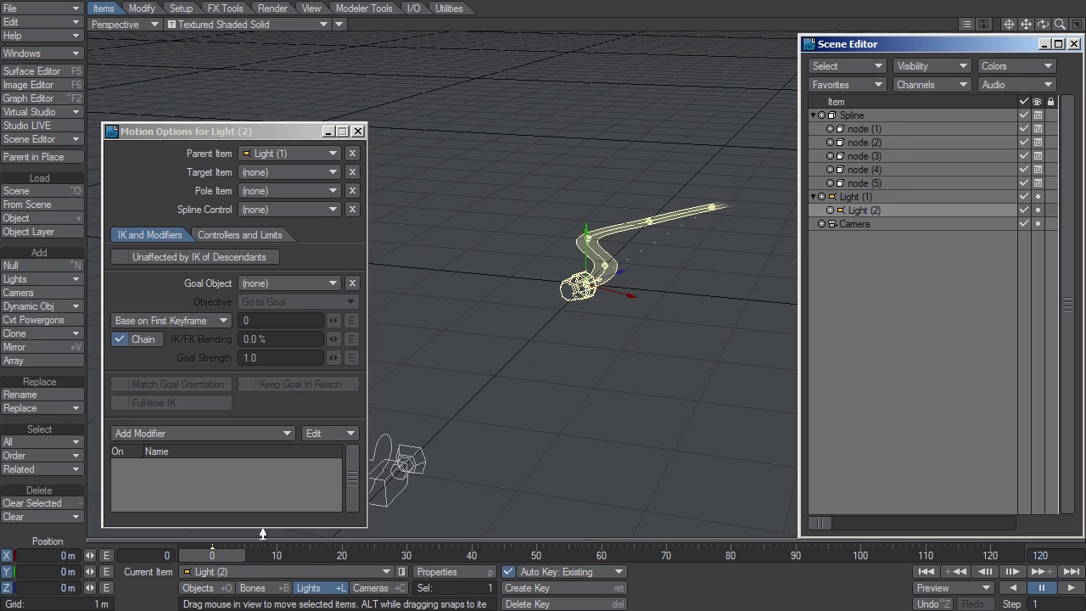
Offset Light (2) 670 mm in Z from its parent and create a key for it at frame 0
{"action": "mouse_move", "coordinate": [214, 556]}
{"action": "left_mouse_down"}
{"action": "mouse_move", "coordinate": [413, 556]}
{"action": "mouse_move", "coordinate": [212, 556]}
{"action": "left_mouse_up"}
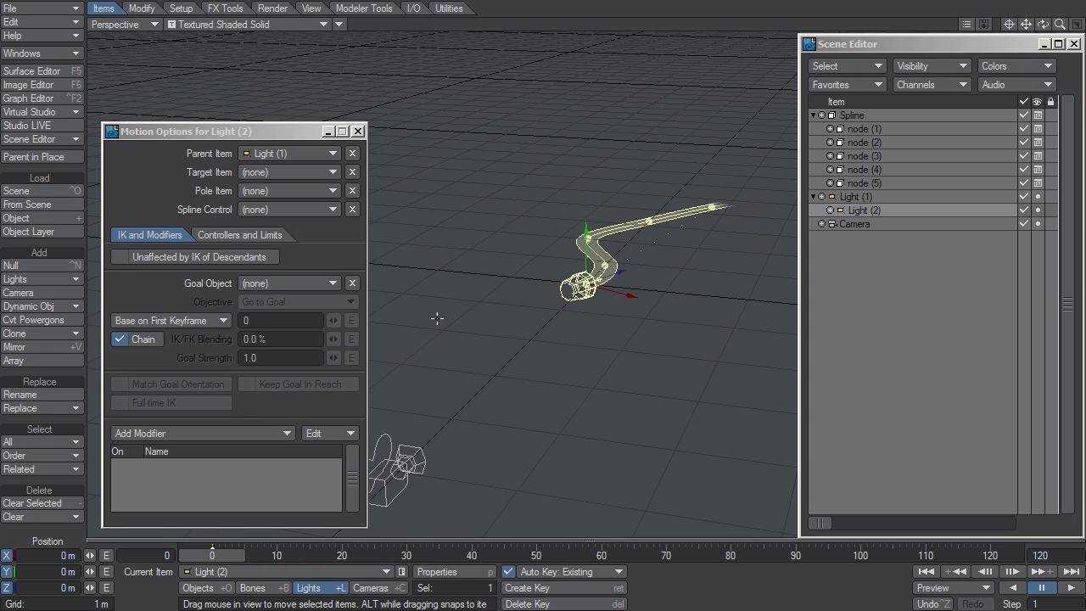
{"action": "left_click_drag", "start_coordinate": [90, 587], "coordinate": [109, 587]}
{"action": "key", "text": "Return"}
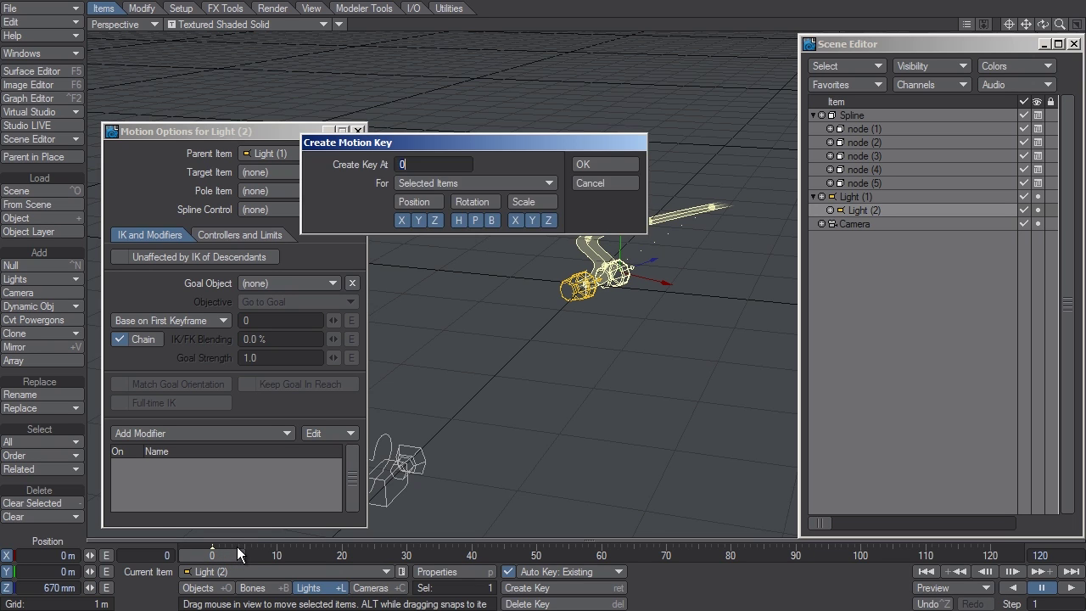
{"action": "key", "text": "Return"}
{"action": "mouse_move", "coordinate": [198, 555]}
{"action": "left_mouse_down"}
{"action": "mouse_move", "coordinate": [424, 555]}
{"action": "mouse_move", "coordinate": [218, 555]}
{"action": "left_mouse_up"}
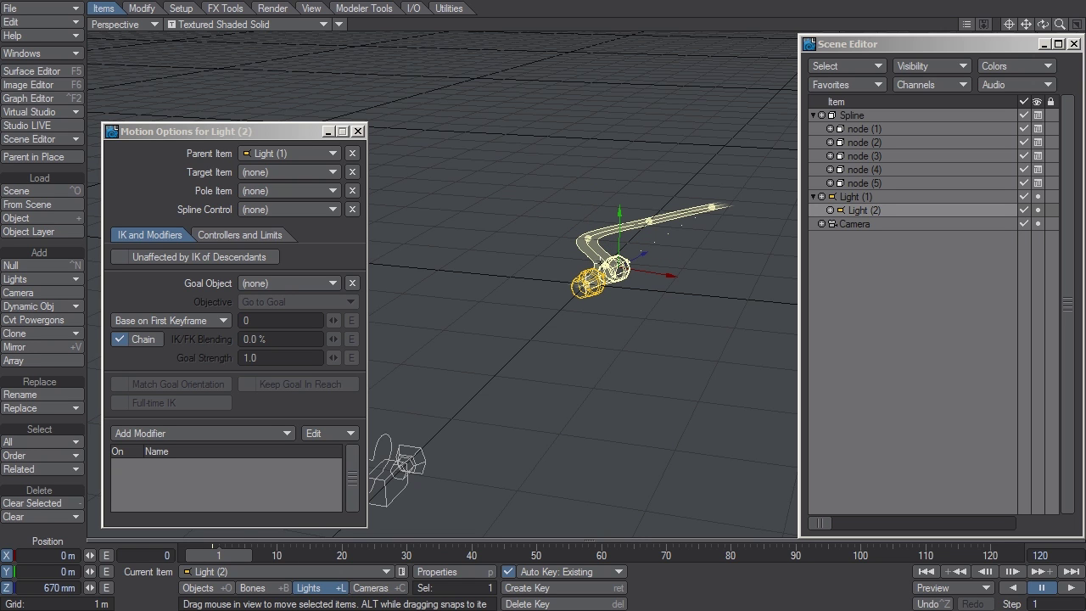
Set the Spline Control of Light (2) to the Spline null and check its placement on the path at frame 0
{"action": "left_click_drag", "start_coordinate": [1042, 23], "coordinate": [1027, 51]}
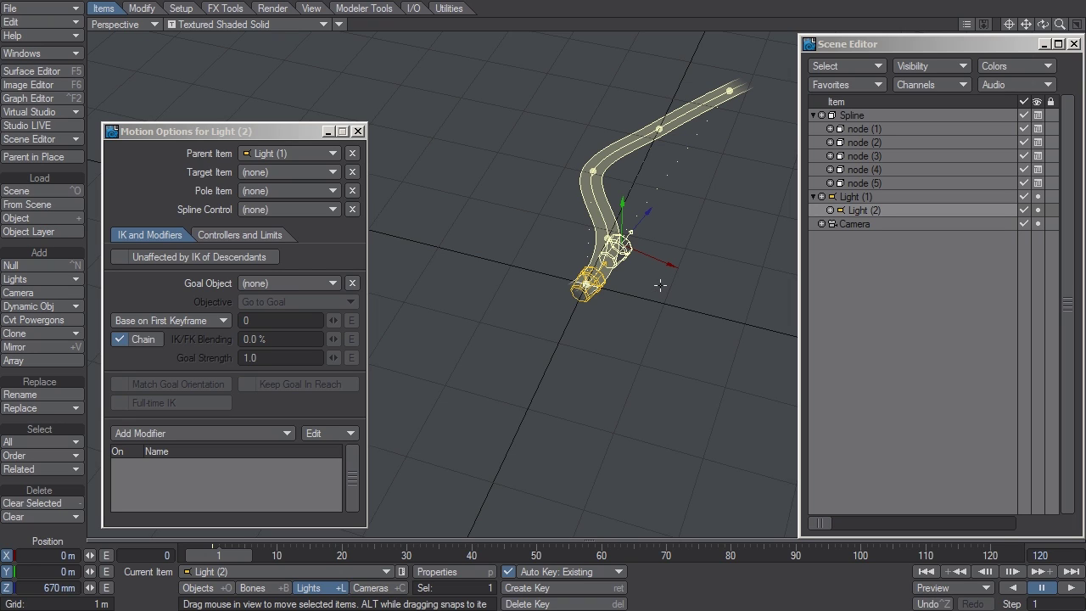
{"action": "left_click", "coordinate": [296, 210]}
{"action": "left_click", "coordinate": [297, 224]}
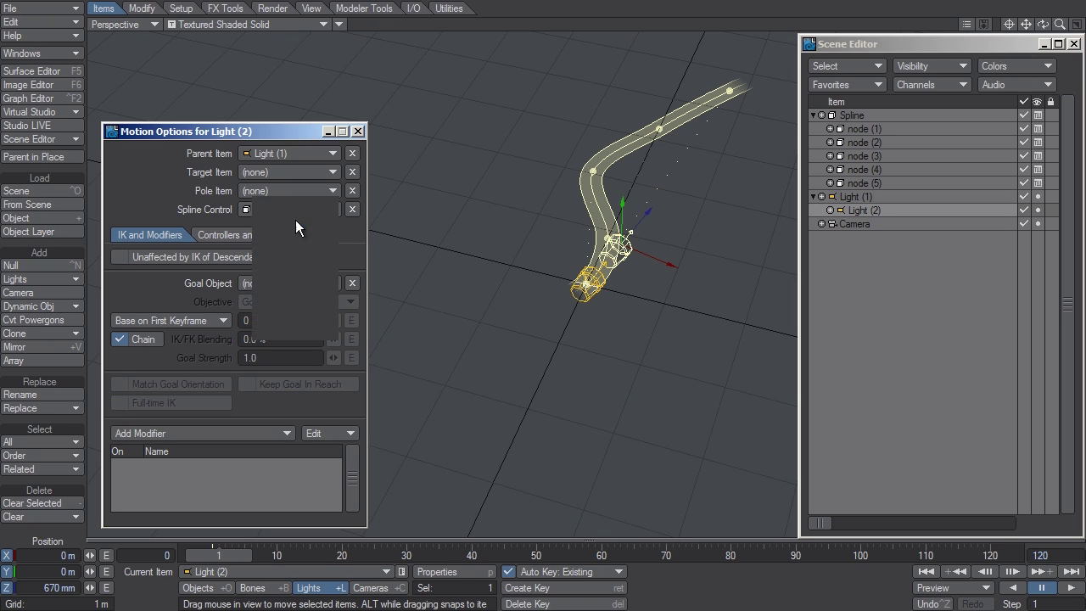
{"action": "mouse_move", "coordinate": [216, 557]}
{"action": "left_mouse_down"}
{"action": "mouse_move", "coordinate": [398, 558]}
{"action": "mouse_move", "coordinate": [212, 557]}
{"action": "left_mouse_up"}
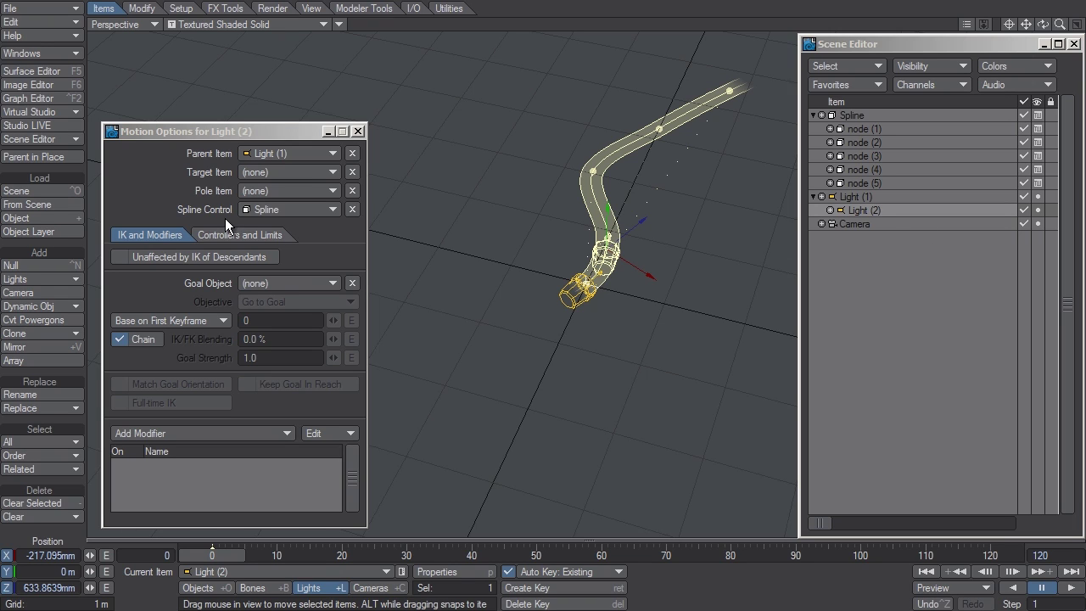
Clone Light (2) once and parent the clone, Light (3), to Light (2)
{"action": "key", "text": "ctrl+c"}
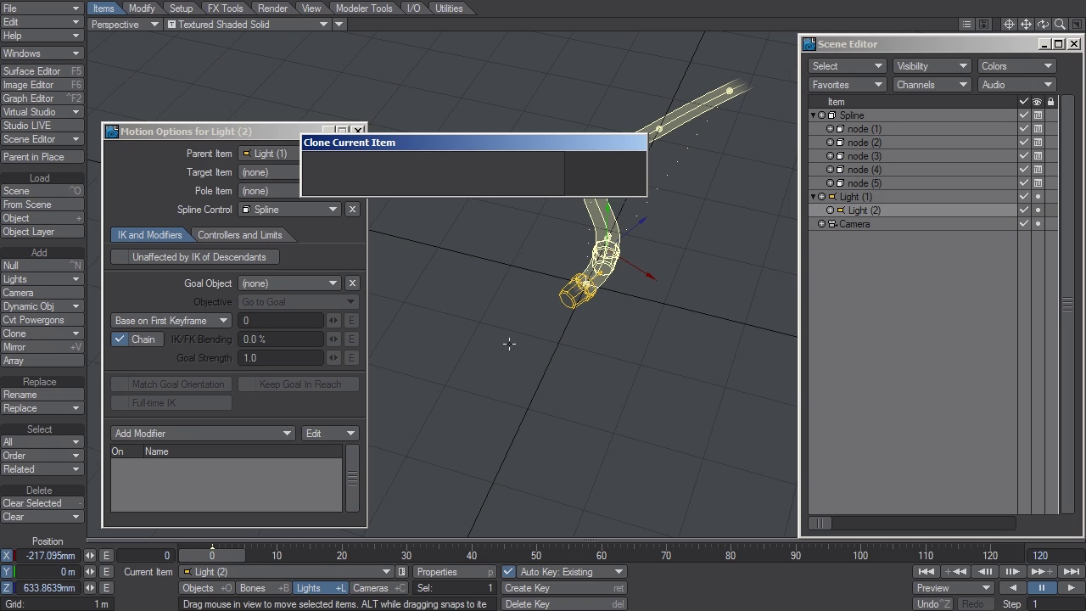
{"action": "left_click", "coordinate": [604, 161]}
{"action": "left_click_drag", "start_coordinate": [867, 220], "coordinate": [891, 209]}
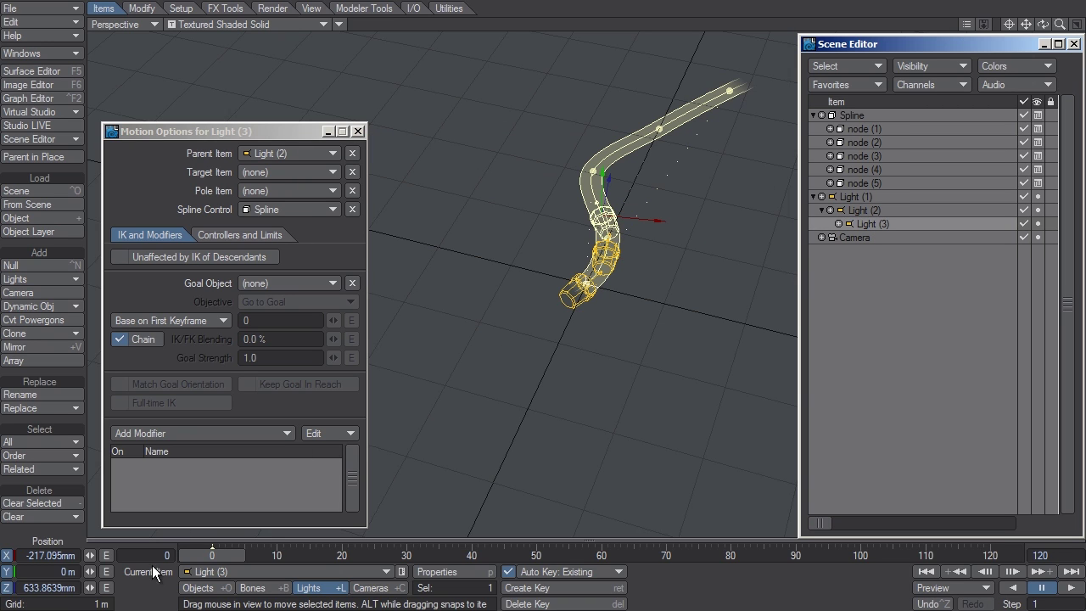
Examine how the three chained lights travel along the spline and compare the parent and Spline Control settings of each
{"action": "left_click_drag", "start_coordinate": [201, 555], "coordinate": [251, 554]}
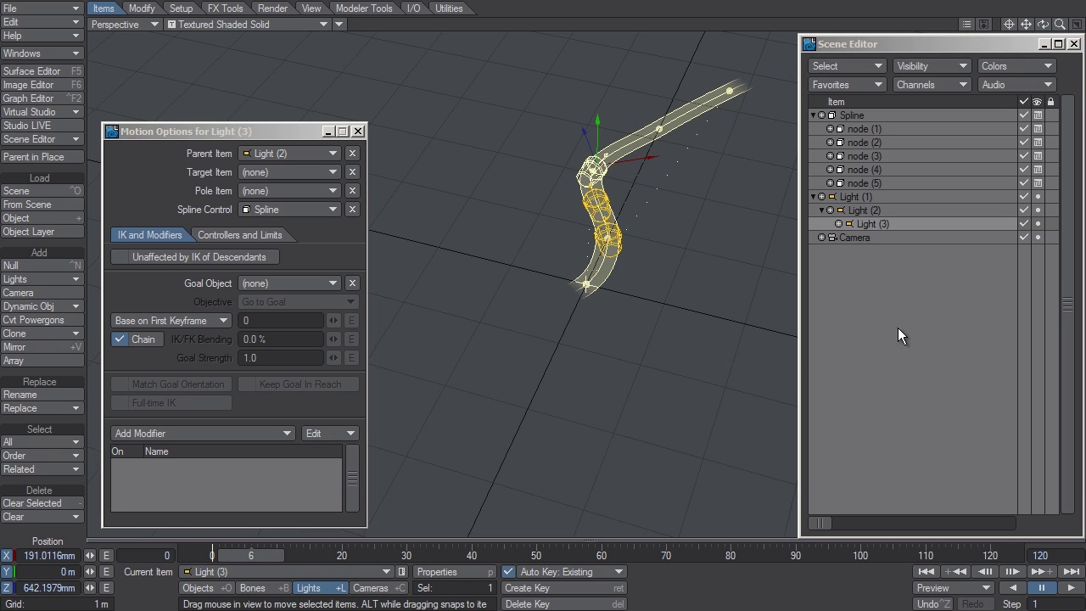
{"action": "left_click", "coordinate": [888, 212]}
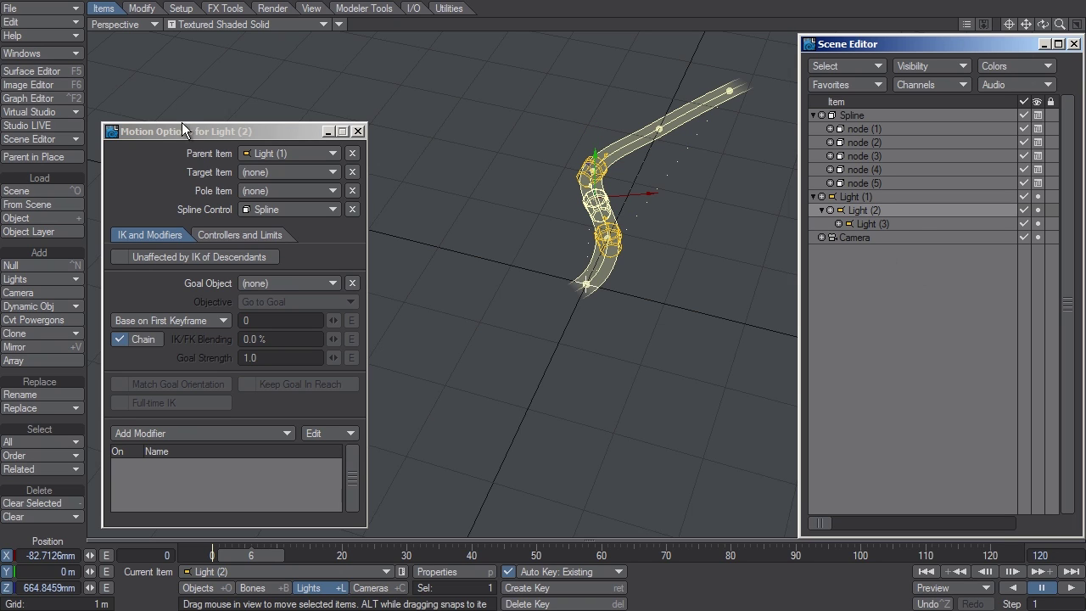
{"action": "left_click", "coordinate": [872, 198]}
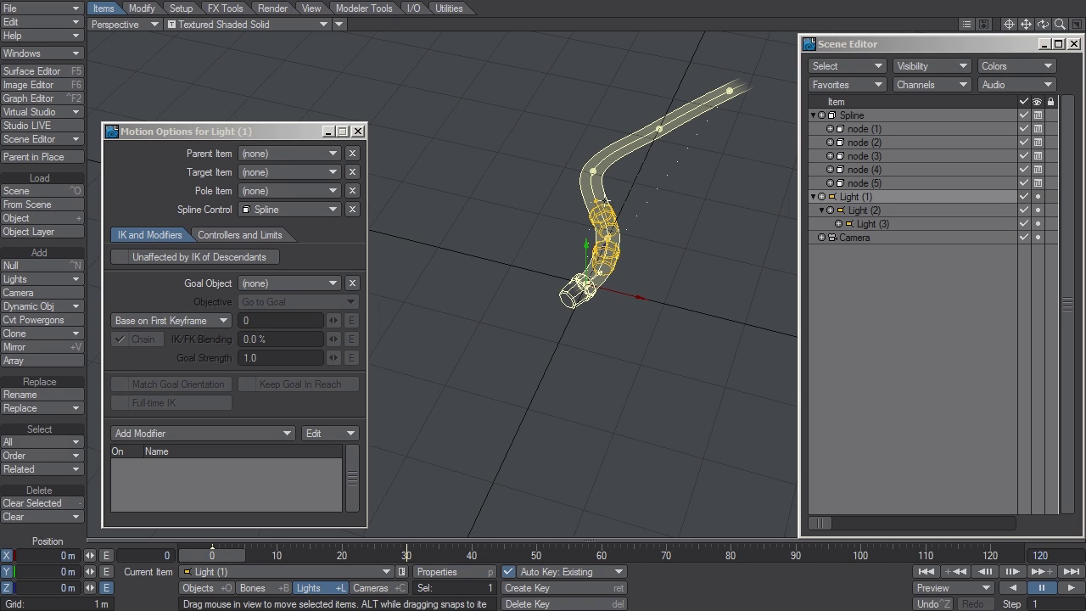
{"action": "left_click", "coordinate": [867, 209]}
{"action": "left_click", "coordinate": [874, 224]}
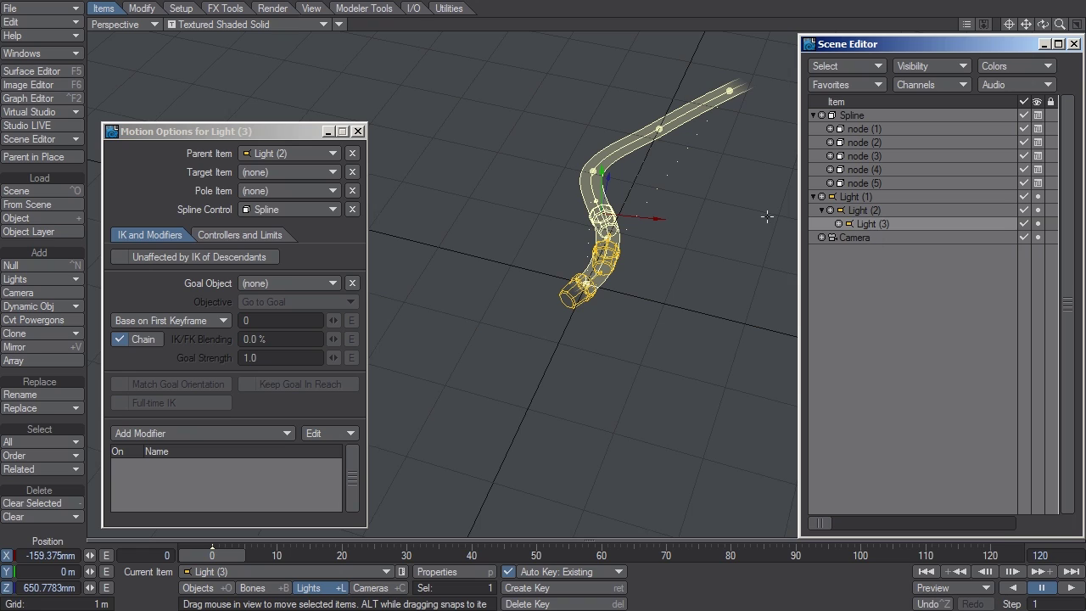
{"action": "left_click", "coordinate": [858, 211]}
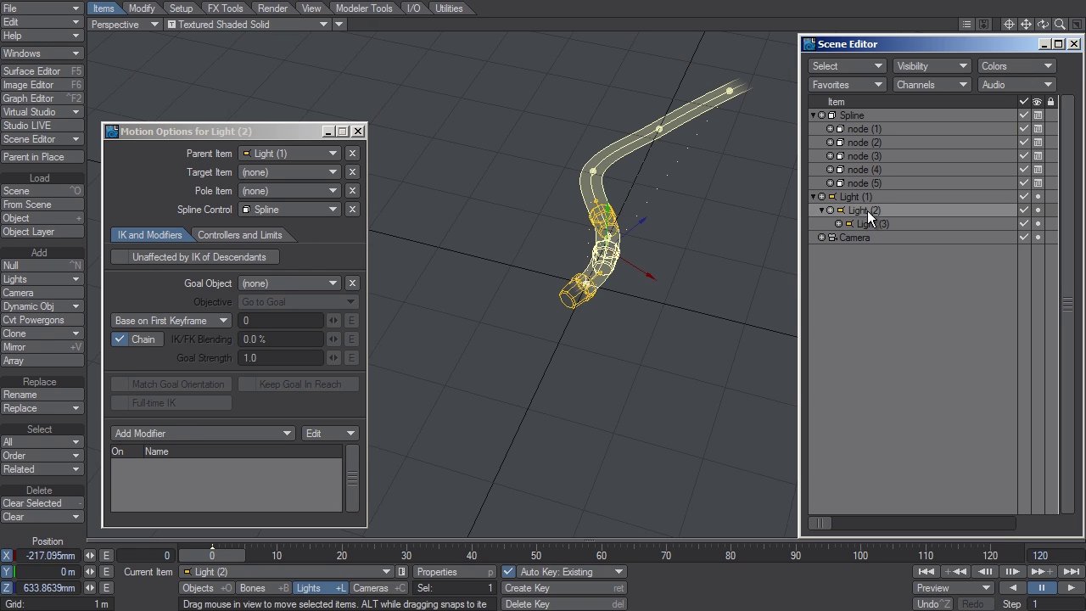
{"action": "left_click", "coordinate": [860, 199]}
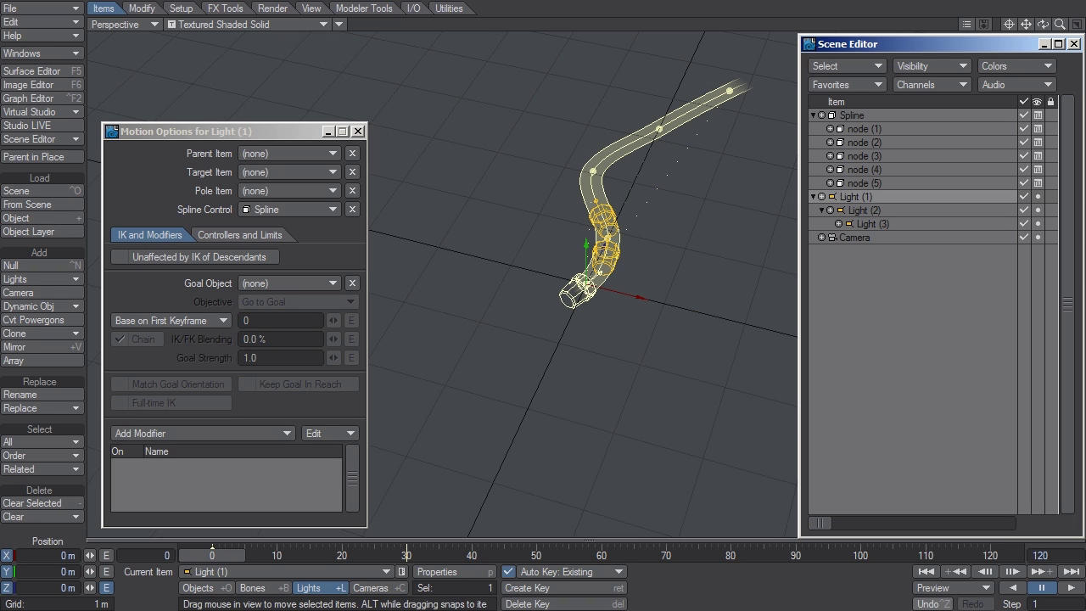
{"action": "left_click", "coordinate": [866, 320]}
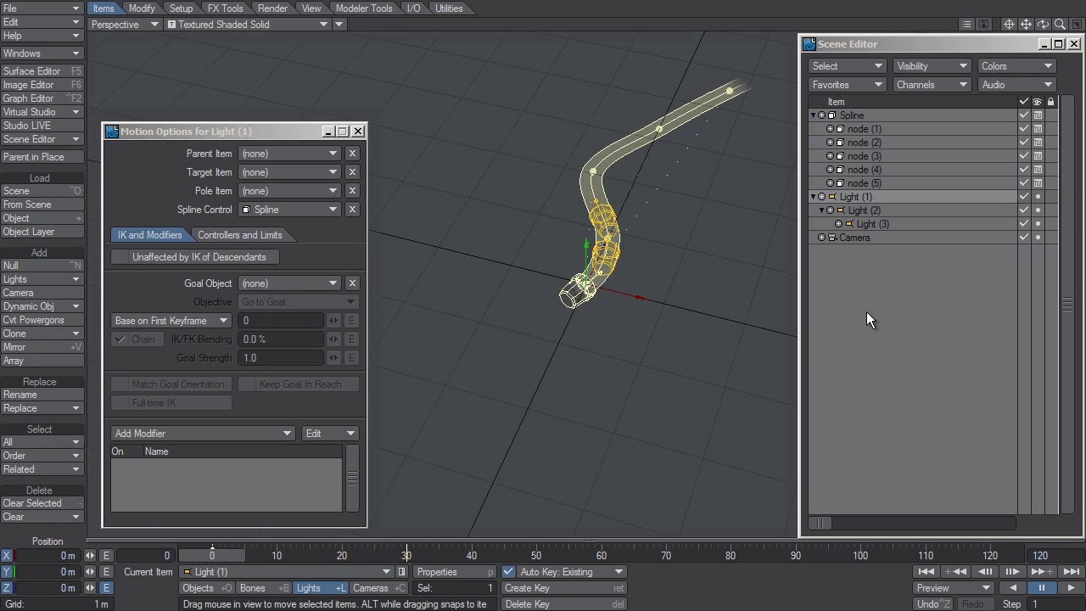
Set the Camera's Spline Control to the Spline null in its Motion Options
{"action": "left_click", "coordinate": [882, 238]}
{"action": "left_click", "coordinate": [314, 209]}
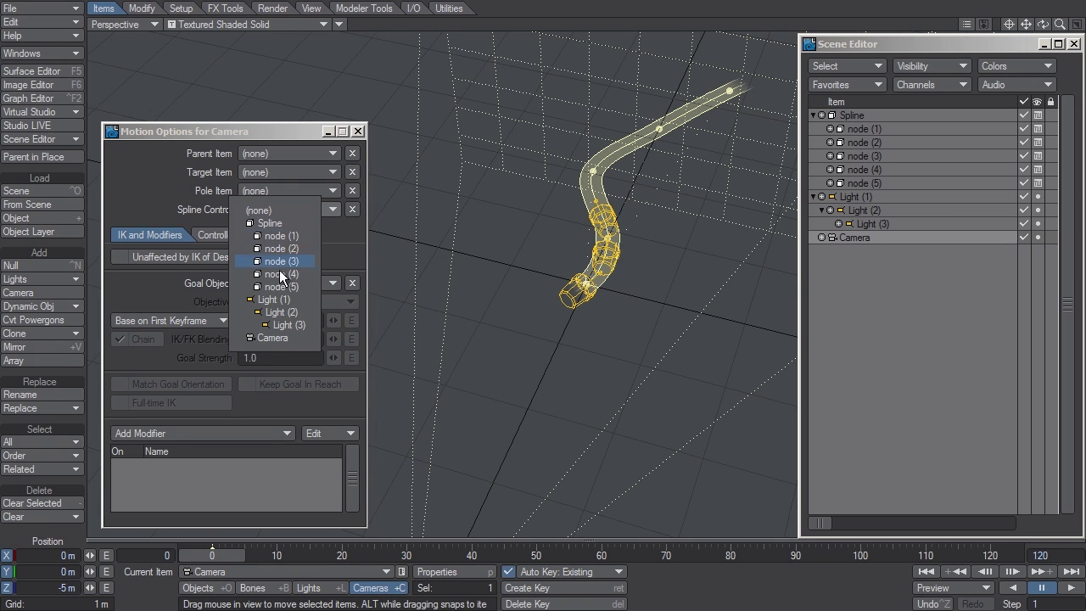
{"action": "left_click", "coordinate": [304, 223]}
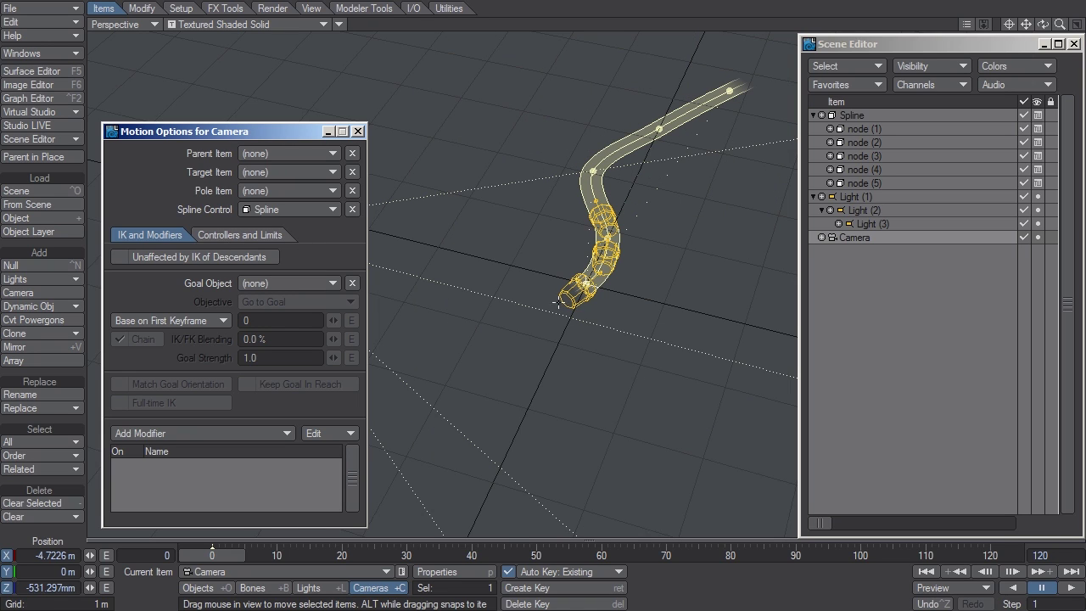
Set the Camera's Z position to 0 m, and pull it back to -1.15 m, before the start of the spline
{"action": "left_click", "coordinate": [23, 588]}
{"action": "type", "text": "0"}
{"action": "key", "text": "Return"}
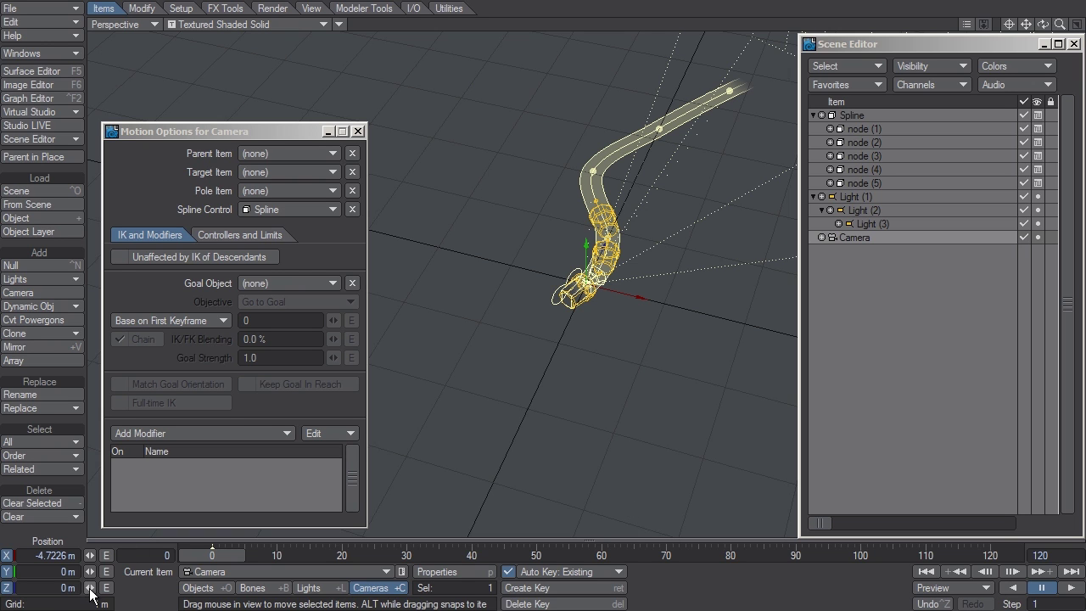
{"action": "left_click_drag", "start_coordinate": [90, 588], "coordinate": [69, 587]}
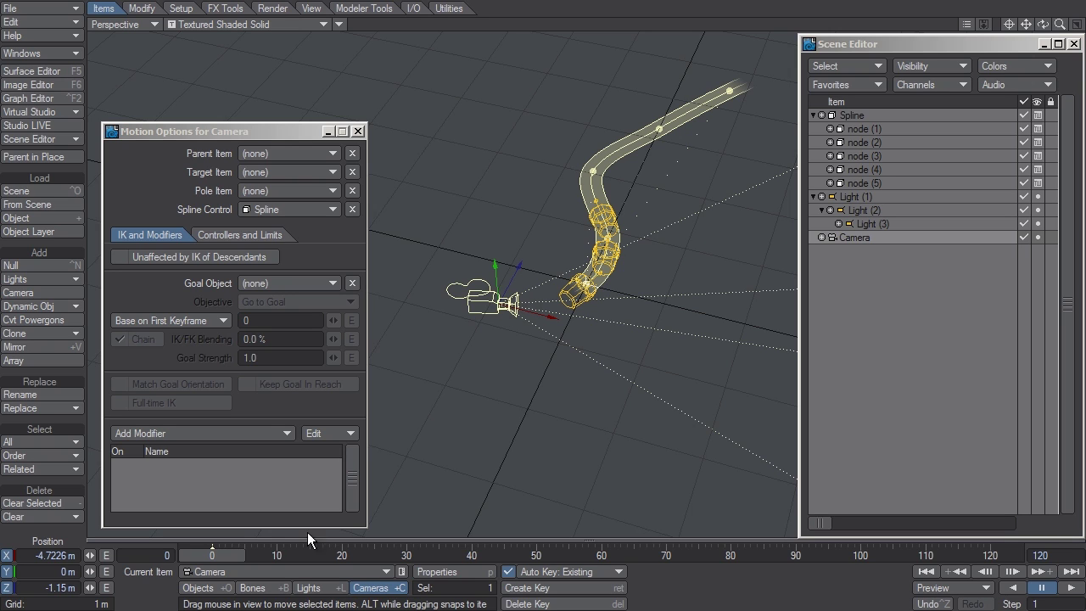
Move the Camera along the spline to about 3.5 m in Z at frame 30 and create a motion key there
{"action": "left_click_drag", "start_coordinate": [226, 556], "coordinate": [406, 556]}
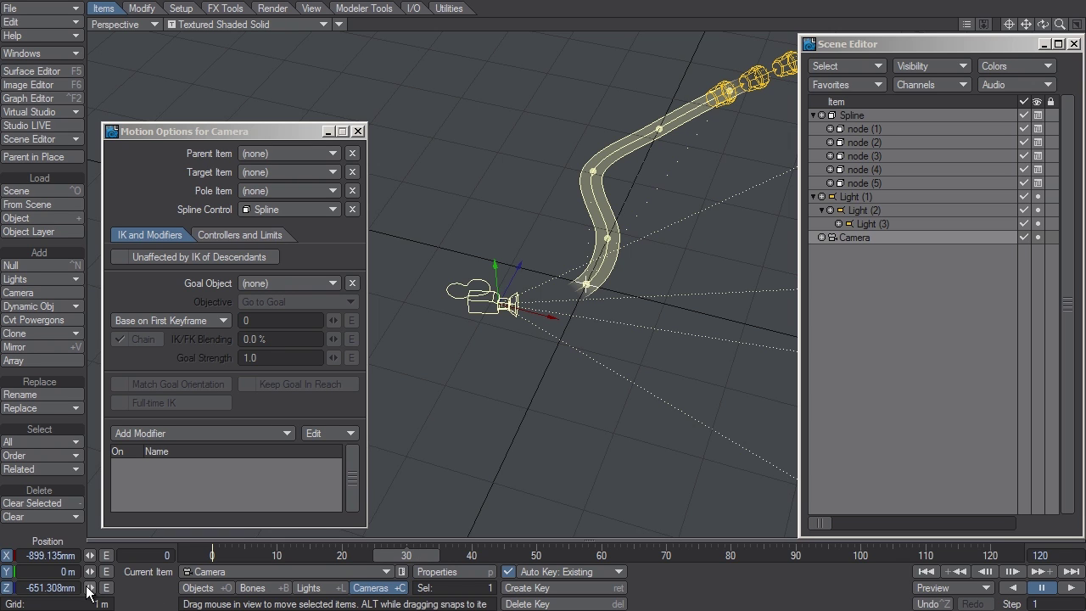
{"action": "left_click_drag", "start_coordinate": [89, 588], "coordinate": [135, 588]}
{"action": "key", "text": "Return"}
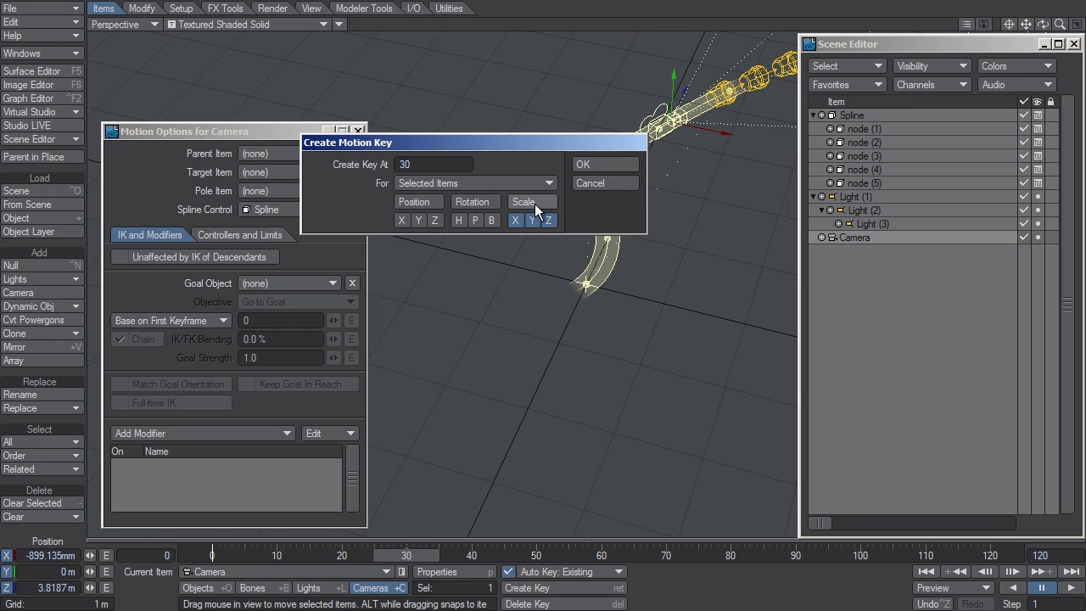
{"action": "left_click", "coordinate": [612, 164]}
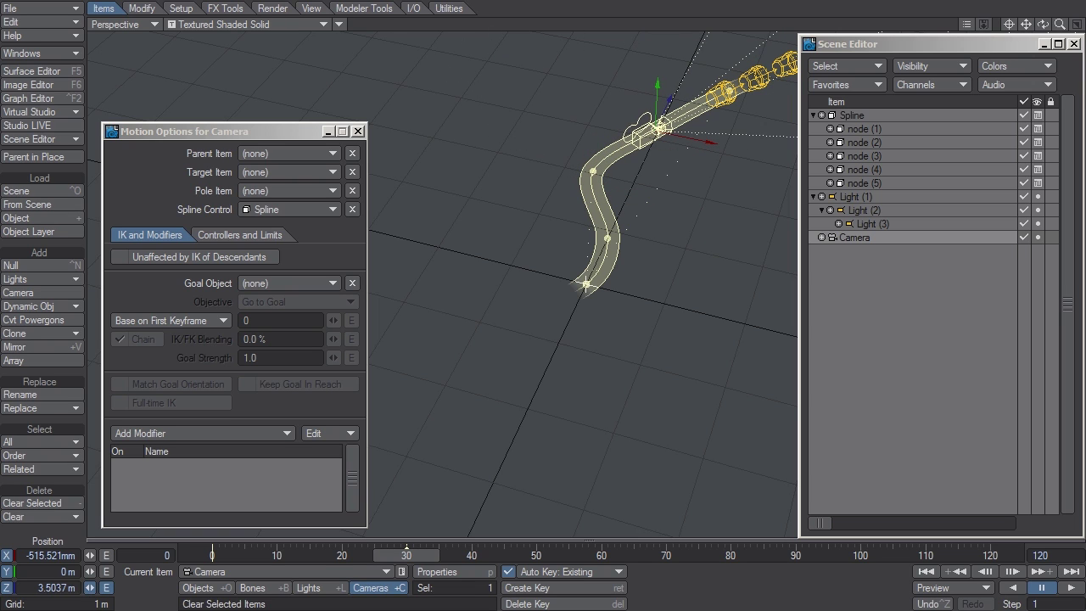
Adjust the TCB curve settings of the Camera's Position.Z motion keys in the Graph Editor
{"action": "left_click", "coordinate": [41, 94]}
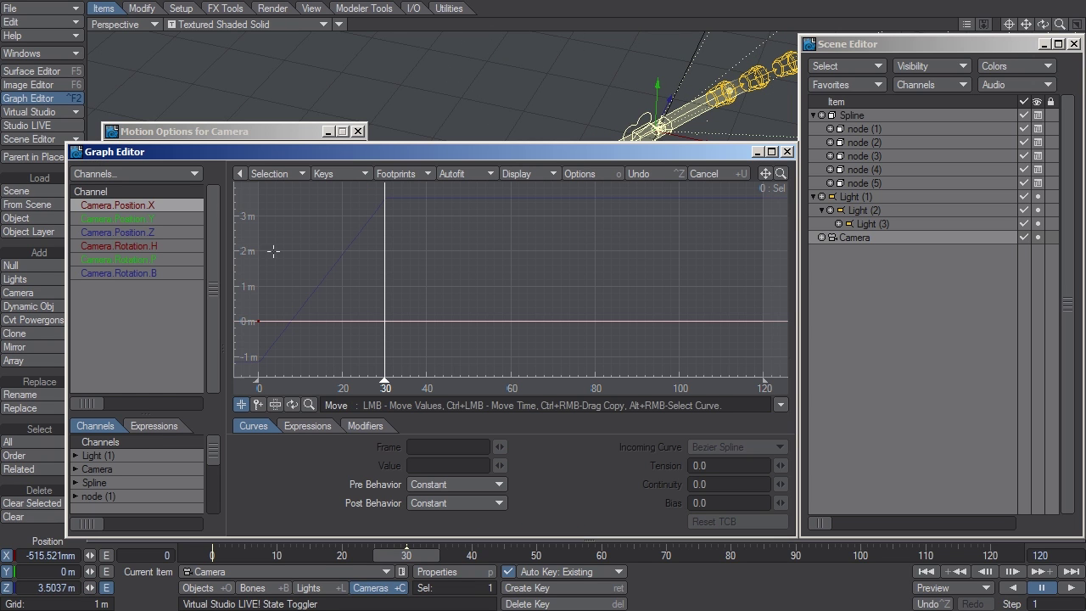
{"action": "left_click", "coordinate": [145, 233]}
{"action": "right_click_drag", "start_coordinate": [330, 321], "coordinate": [239, 386]}
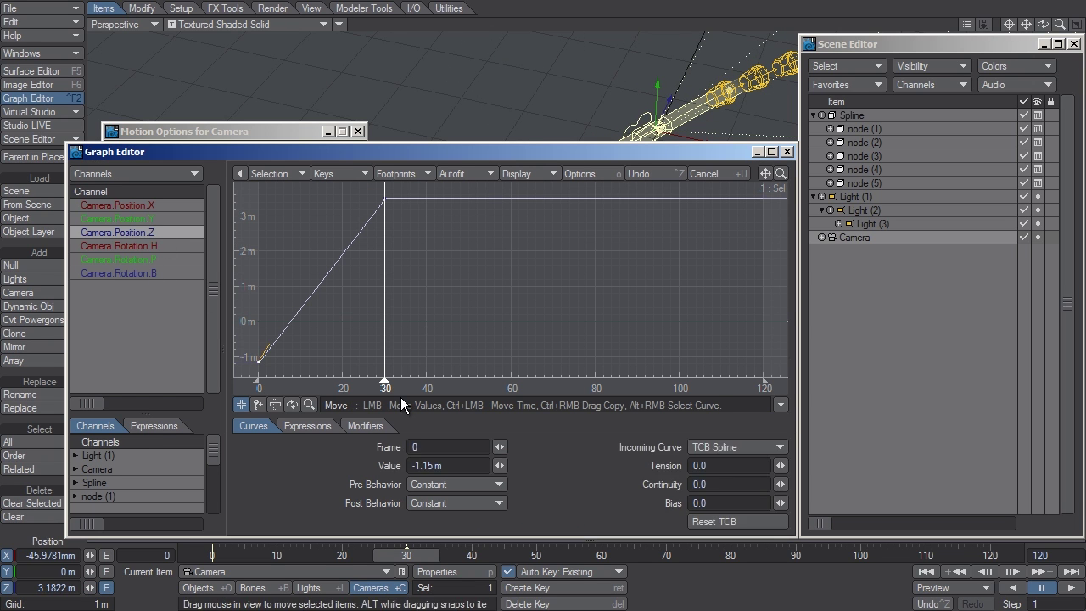
{"action": "key", "text": "Tab"}
{"action": "right_click_drag", "start_coordinate": [338, 192], "coordinate": [445, 236]}
{"action": "left_click_drag", "start_coordinate": [779, 474], "coordinate": [759, 474]}
{"action": "left_click", "coordinate": [787, 152]}
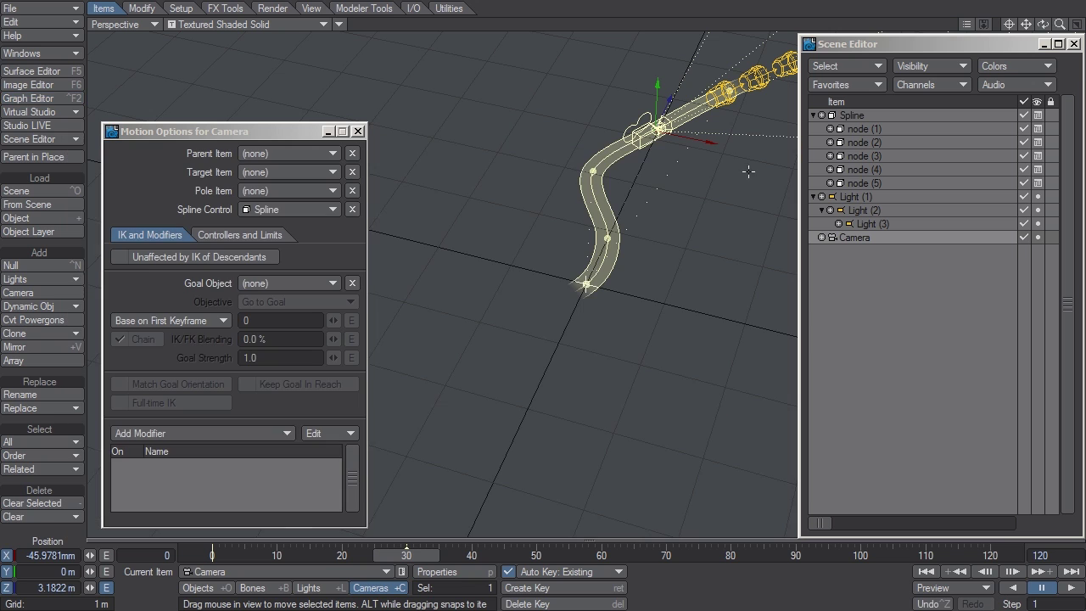
Undo the last action and scrub between frames 0 and 30 to check how the Camera and lights travel along the spline
{"action": "left_click_drag", "start_coordinate": [364, 552], "coordinate": [283, 552]}
{"action": "left_click_drag", "start_coordinate": [214, 552], "coordinate": [264, 552]}
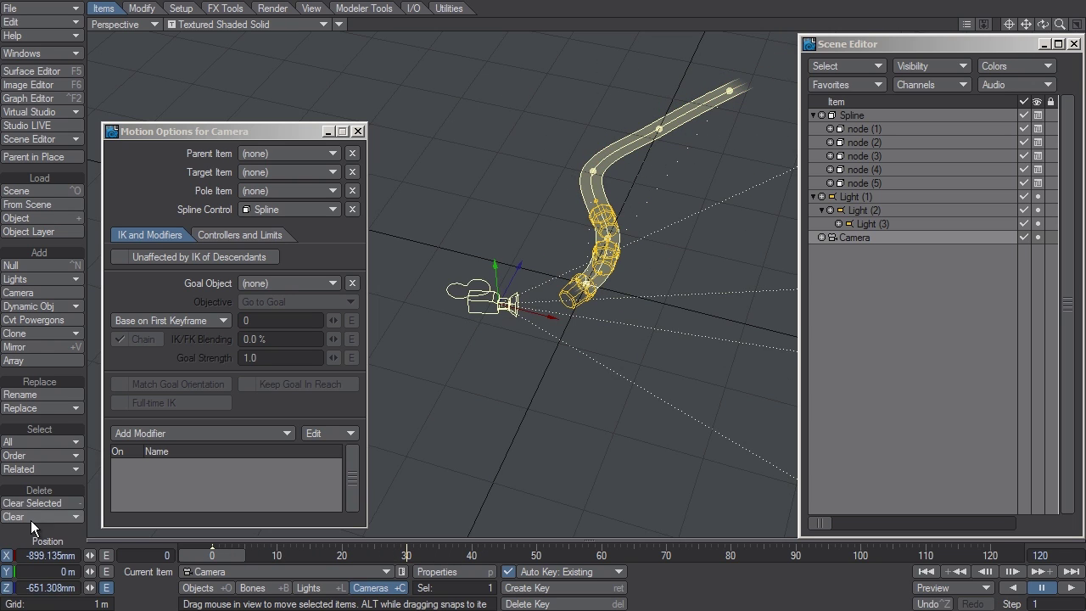
{"action": "key", "text": "ctrl+z"}
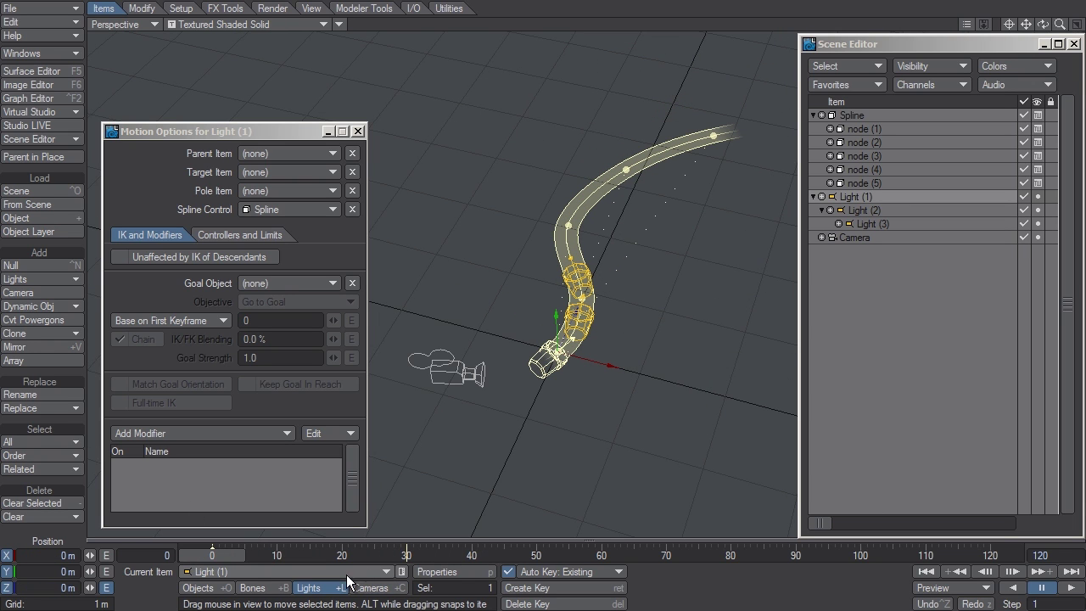
{"action": "left_click_drag", "start_coordinate": [213, 555], "coordinate": [407, 555]}
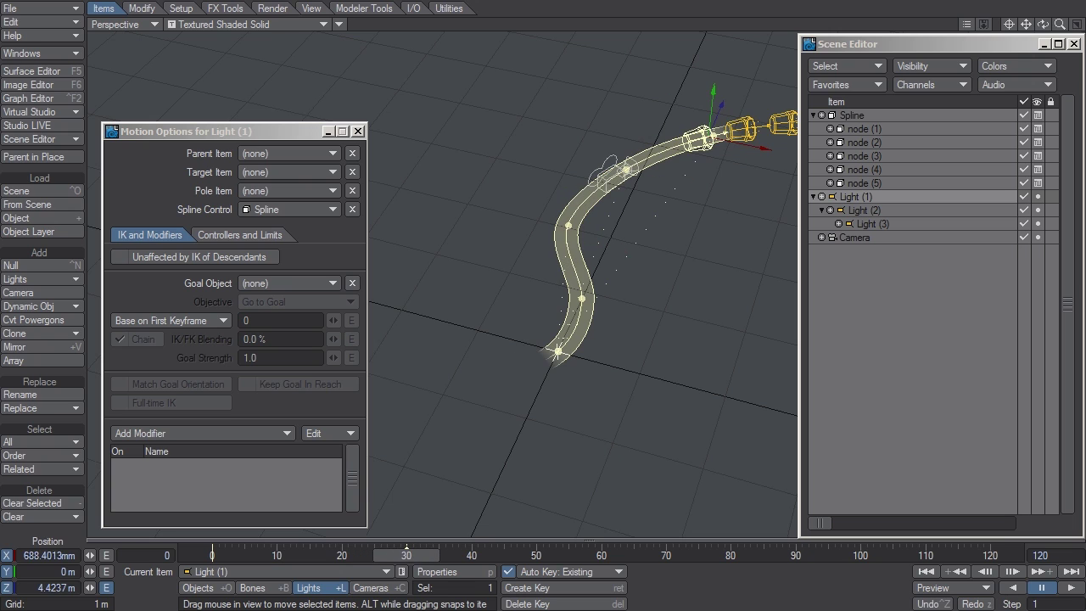
At frame 30, move node (3) to about 651 mm in X and 2.19 m in Z, and create a motion key
{"action": "left_click", "coordinate": [883, 156]}
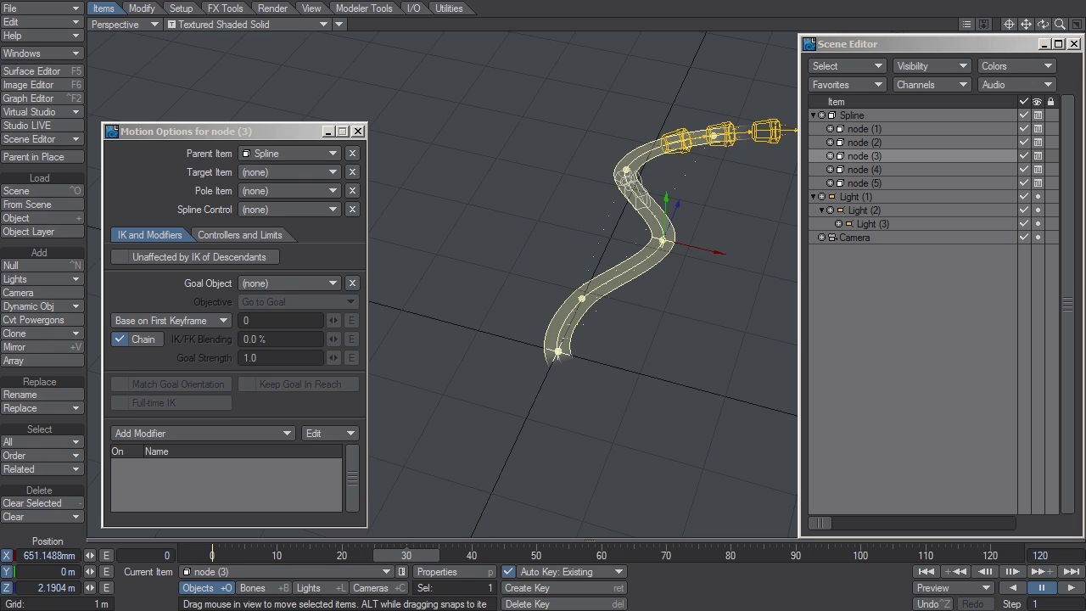
{"action": "key", "text": "Return"}
{"action": "key", "text": "Return"}
Move node (2) to about 777 mm in X and 974 mm in Z at frame 30, and create a motion key
{"action": "left_click", "coordinate": [873, 144]}
{"action": "left_click_drag", "start_coordinate": [484, 312], "coordinate": [547, 323]}
{"action": "key", "text": "Return"}
{"action": "key", "text": "Return"}
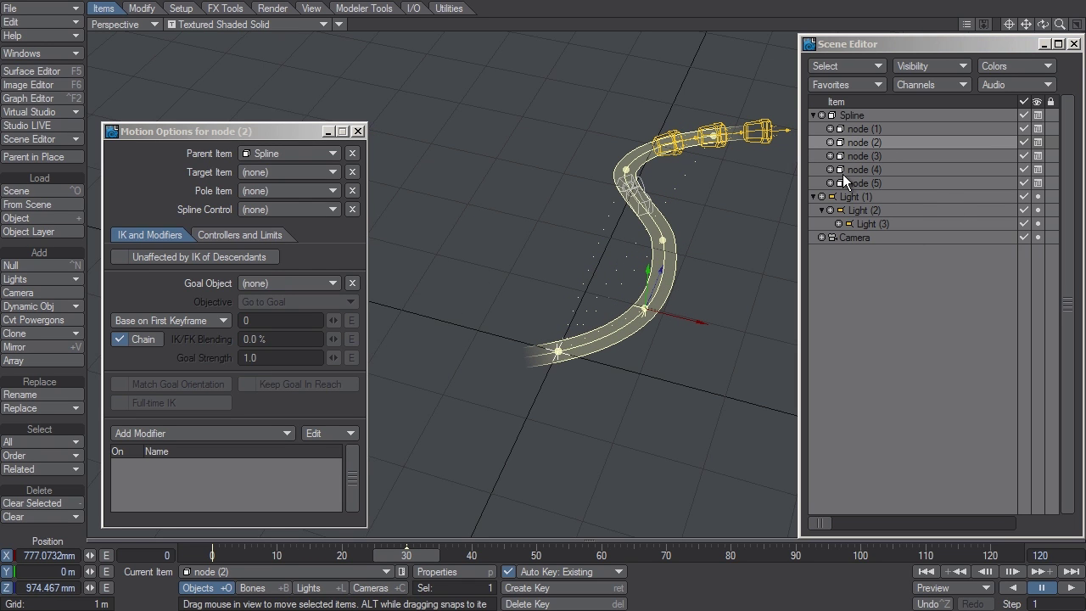
At frame 30, bank node (2) to -46.10°, node (3) to -39.60°, node (4) to -45.60° and node (5) to -50.50°
{"action": "key", "text": "y"}
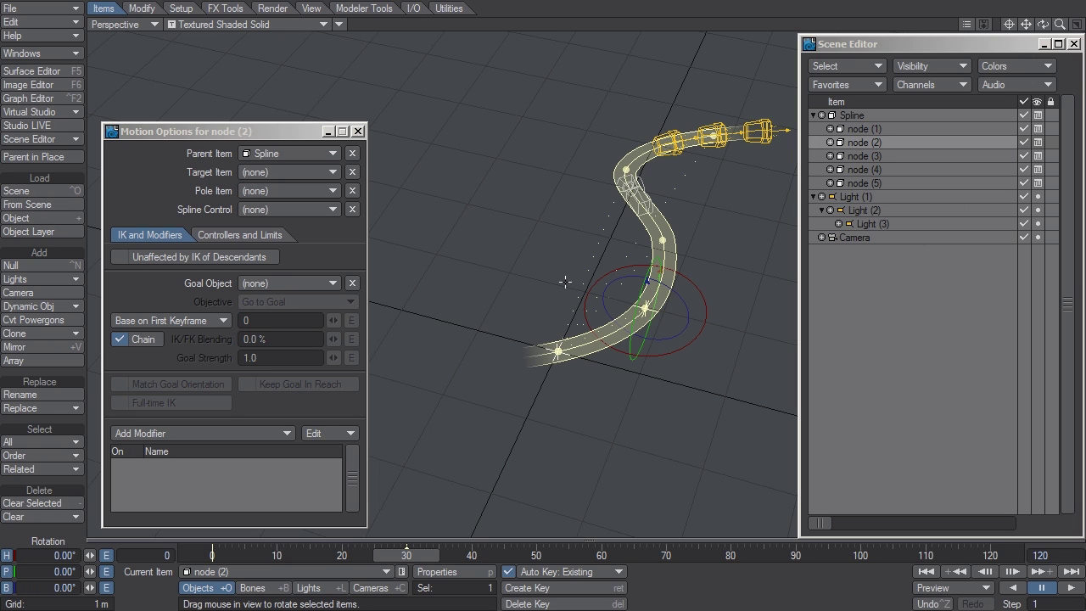
{"action": "right_click_drag", "start_coordinate": [565, 281], "coordinate": [630, 283]}
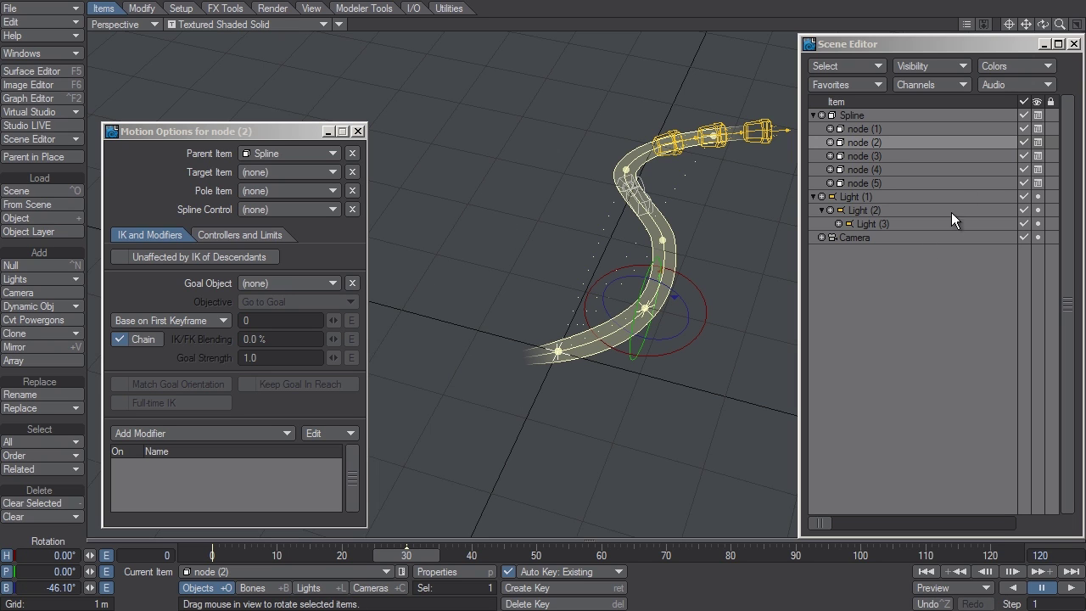
{"action": "left_click", "coordinate": [881, 156]}
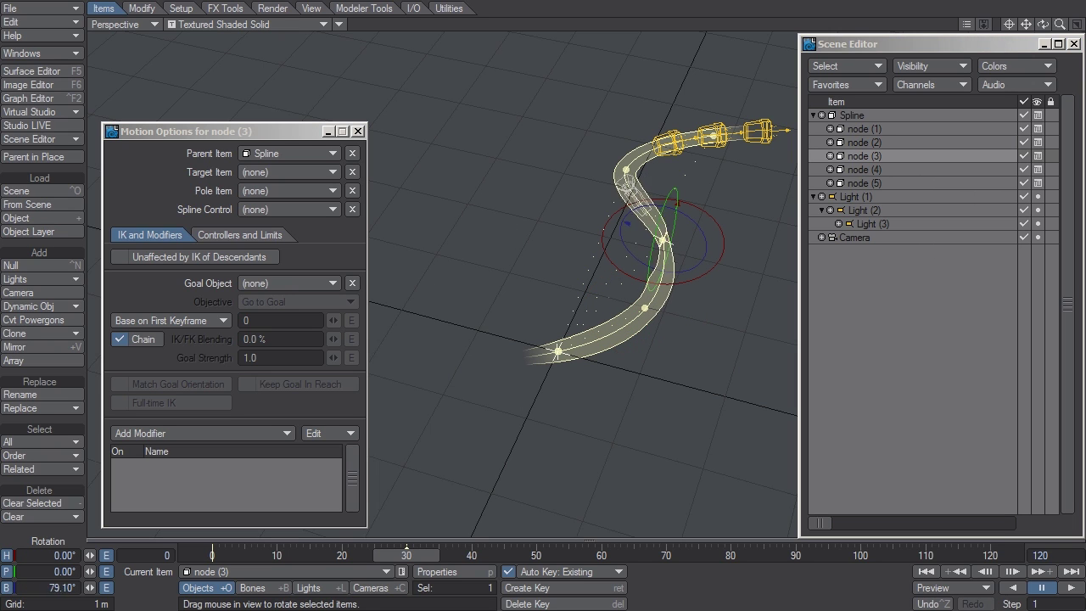
{"action": "right_click_drag", "start_coordinate": [692, 268], "coordinate": [857, 268]}
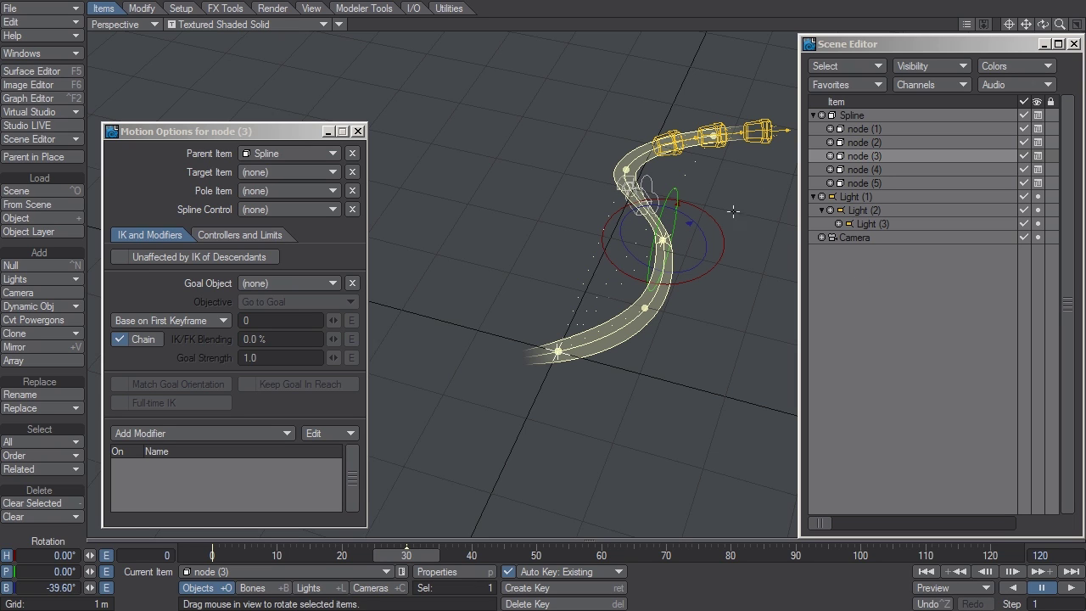
{"action": "left_click", "coordinate": [882, 170]}
{"action": "right_click_drag", "start_coordinate": [557, 197], "coordinate": [927, 203]}
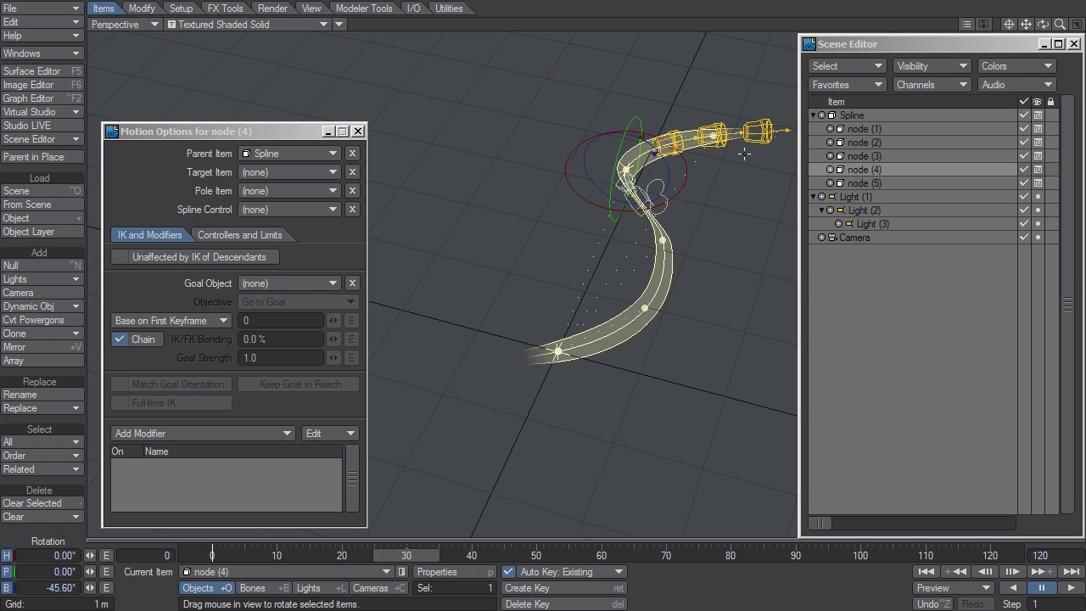
{"action": "left_click", "coordinate": [841, 183]}
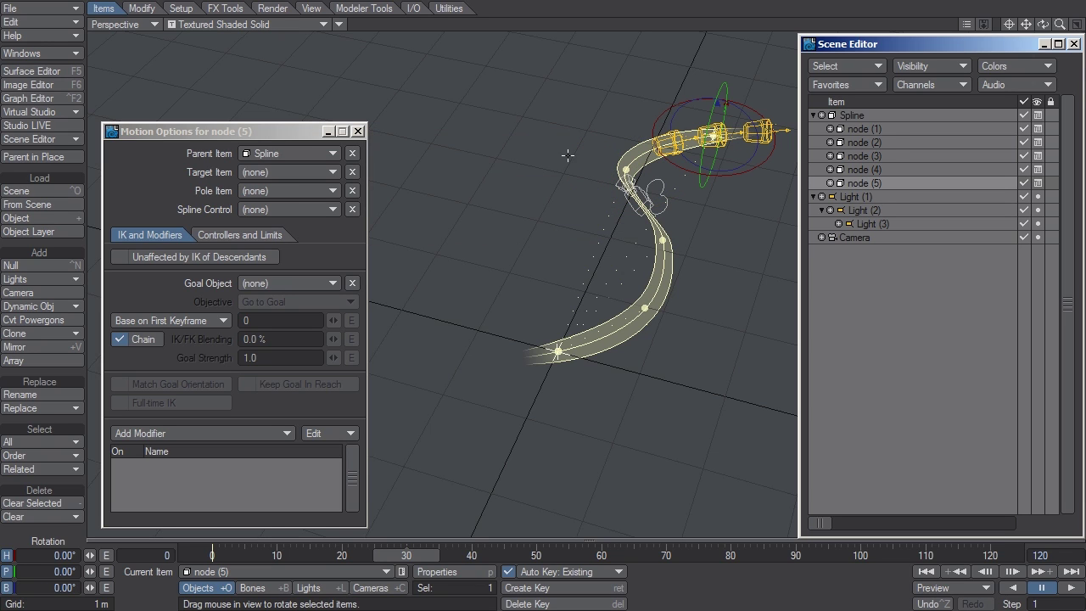
{"action": "right_click_drag", "start_coordinate": [568, 155], "coordinate": [629, 320]}
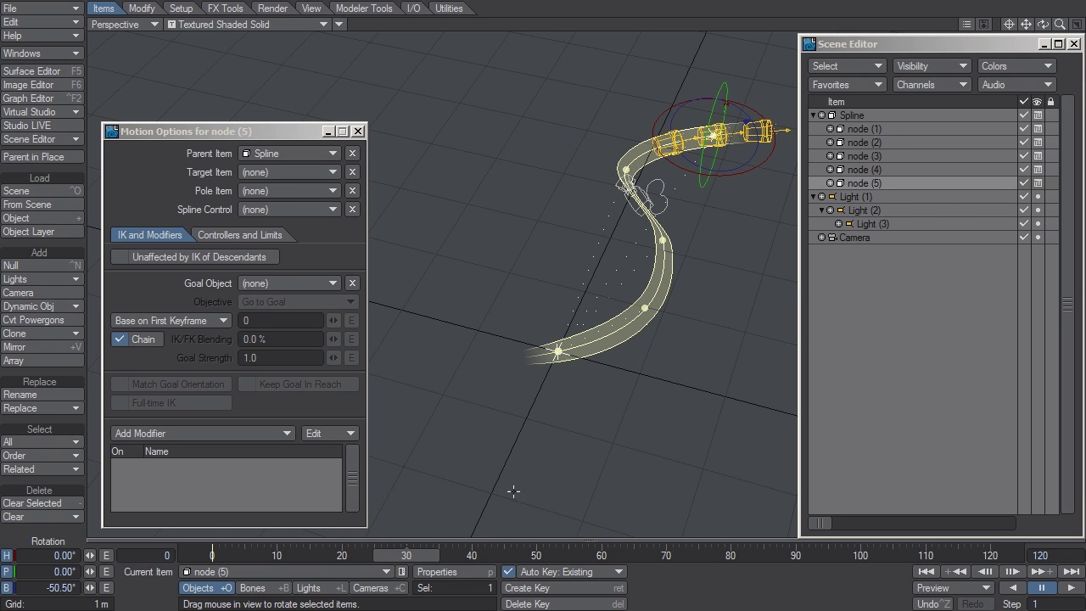
Return to frame 0, add a null with the default name and move it to about 1.53 m in X
{"action": "left_click_drag", "start_coordinate": [415, 562], "coordinate": [214, 560]}
{"action": "key", "text": "t"}
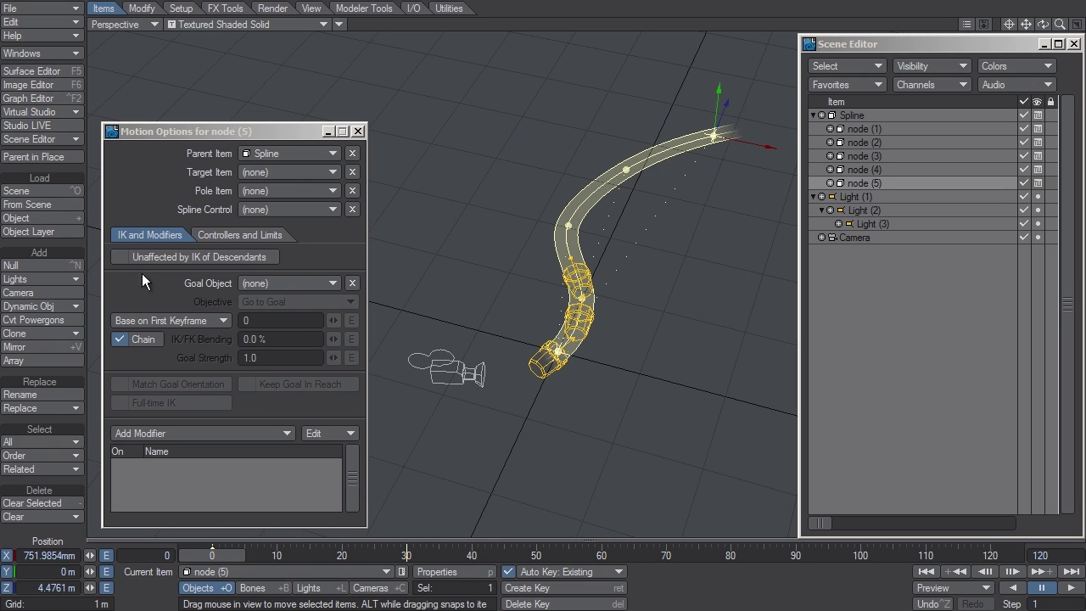
{"action": "left_click", "coordinate": [55, 264]}
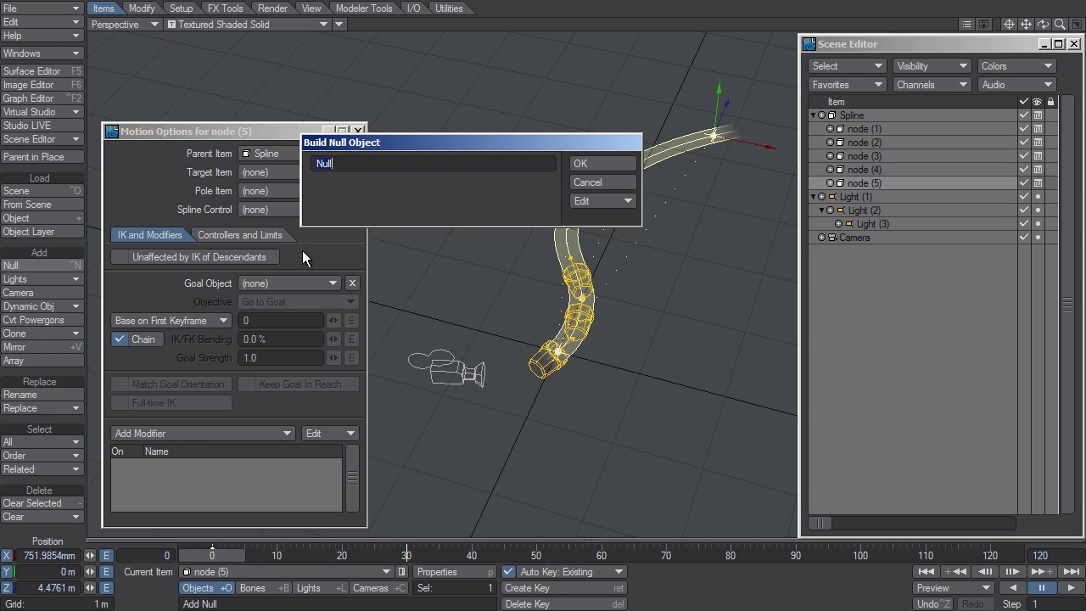
{"action": "left_click", "coordinate": [596, 161]}
{"action": "left_click_drag", "start_coordinate": [570, 360], "coordinate": [725, 388]}
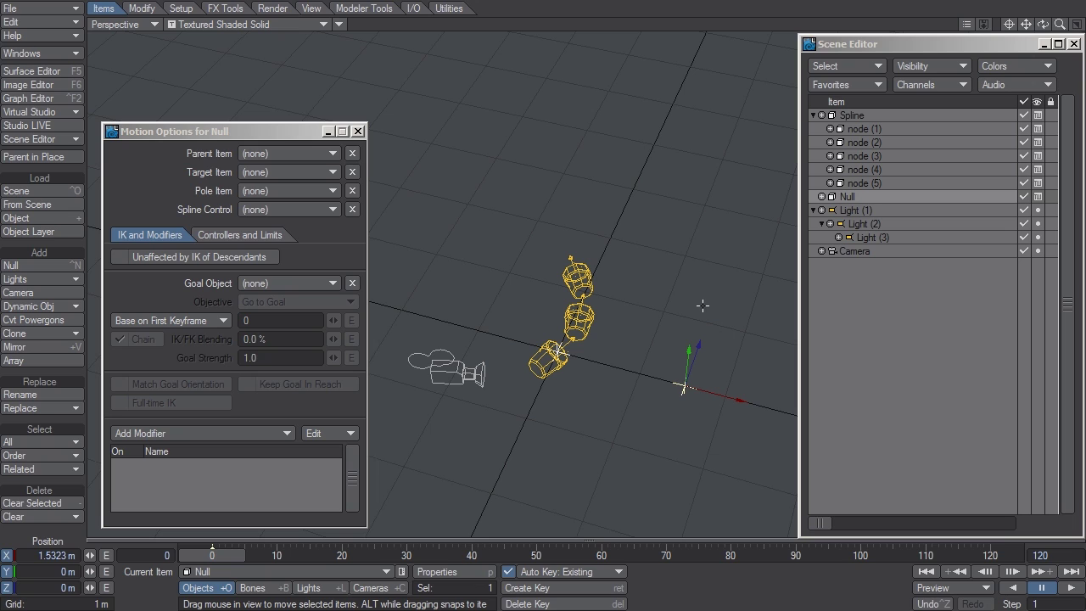
Add a chain of seven child bones to the Null, keeping the default name Bone for each
{"action": "key", "text": "ctrl+="}
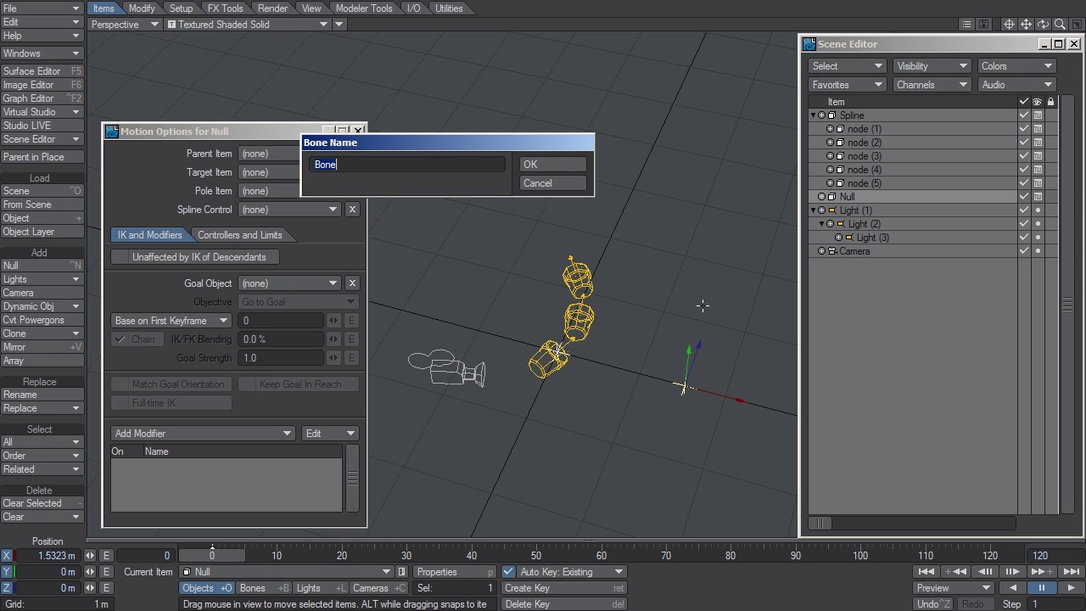
{"action": "key", "text": "Return"}
{"action": "key", "text": "="}
{"action": "key", "text": "Return"}
{"action": "key", "text": "="}
{"action": "key", "text": "Return"}
{"action": "key", "text": "="}
{"action": "key", "text": "Return"}
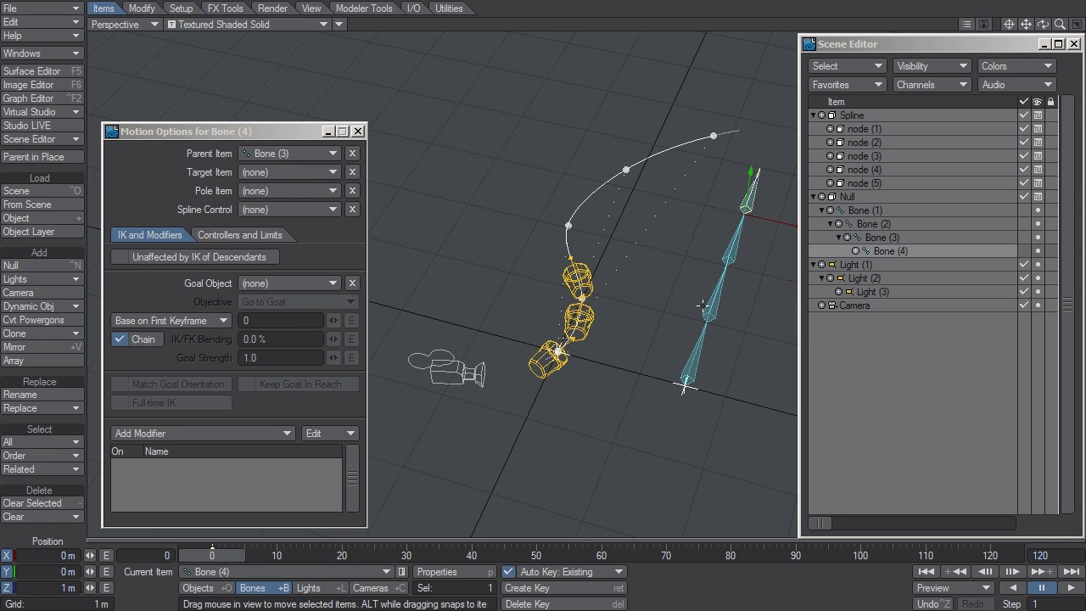
{"action": "key", "text": "="}
{"action": "key", "text": "Return"}
{"action": "key", "text": "="}
{"action": "key", "text": "Return"}
{"action": "key", "text": "="}
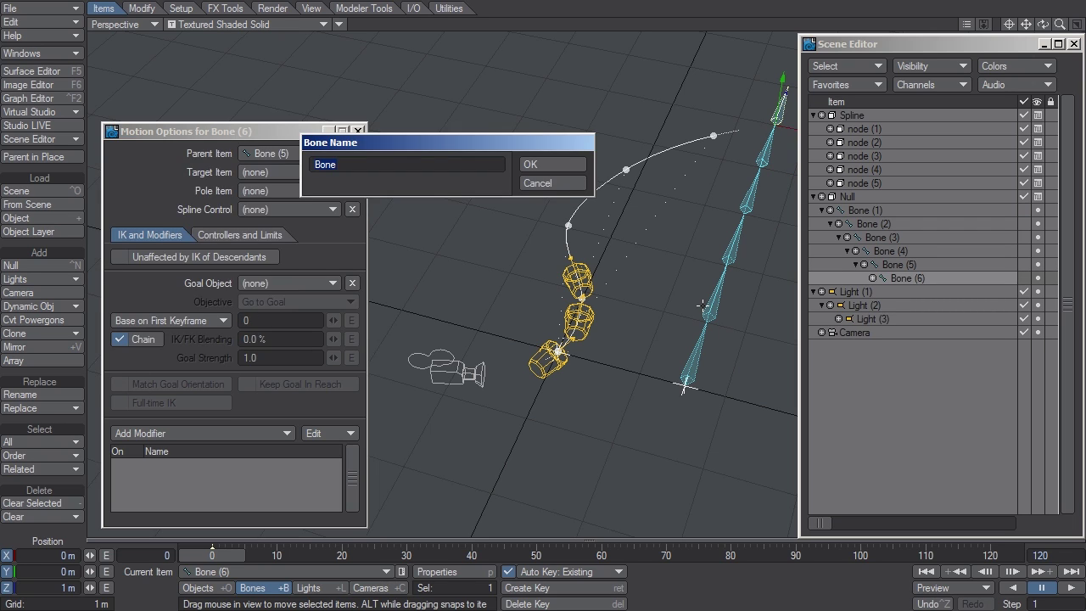
{"action": "key", "text": "Return"}
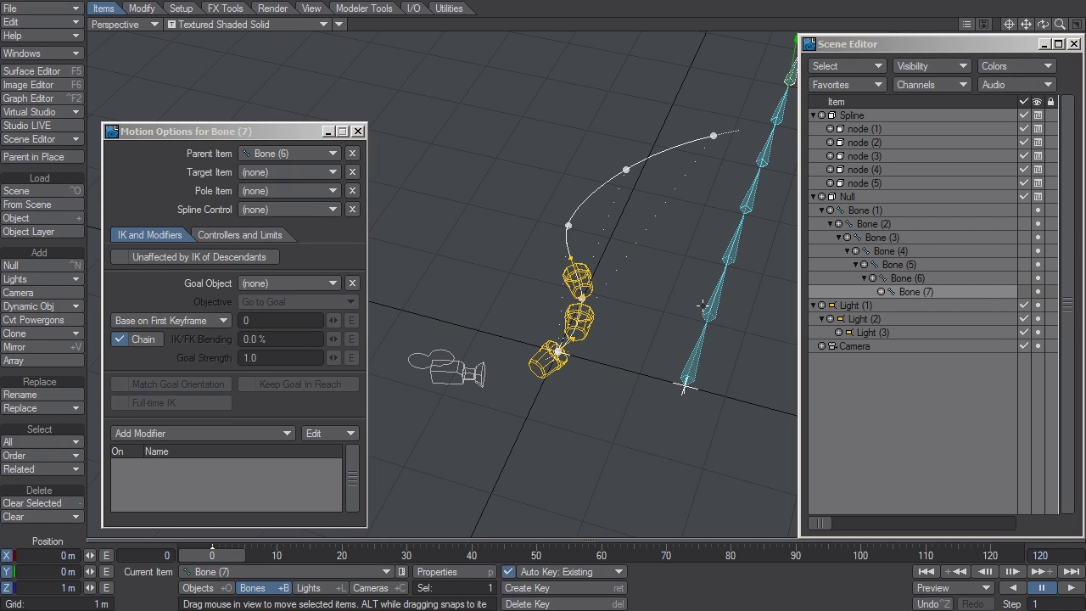
Select all seven bones and set their Spline Control to the Spline null
{"action": "left_click", "coordinate": [873, 214], "text": "shift"}
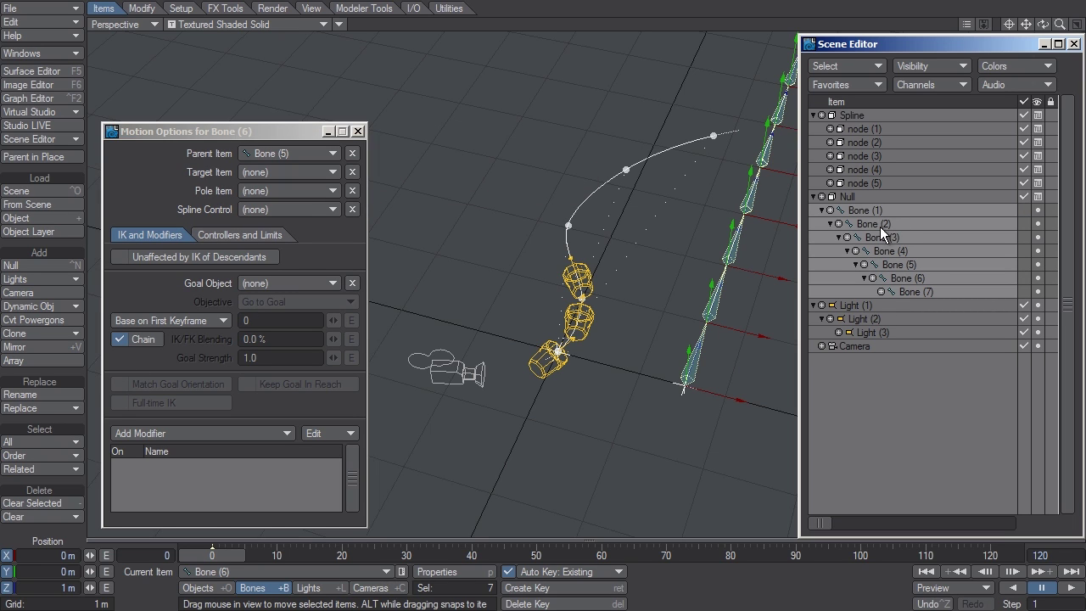
{"action": "left_click", "coordinate": [265, 210]}
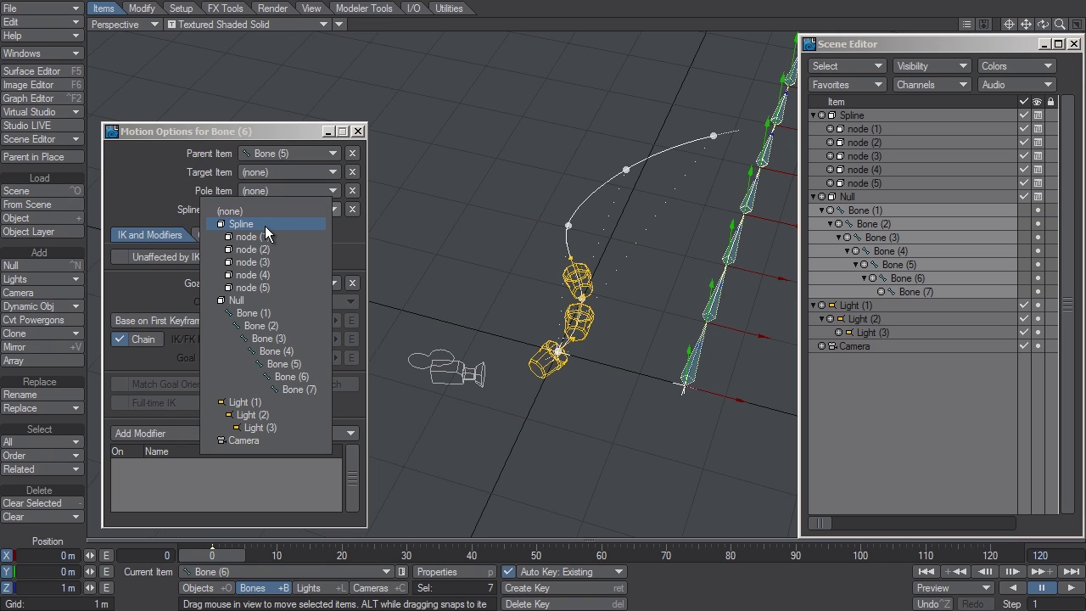
{"action": "left_click", "coordinate": [266, 224]}
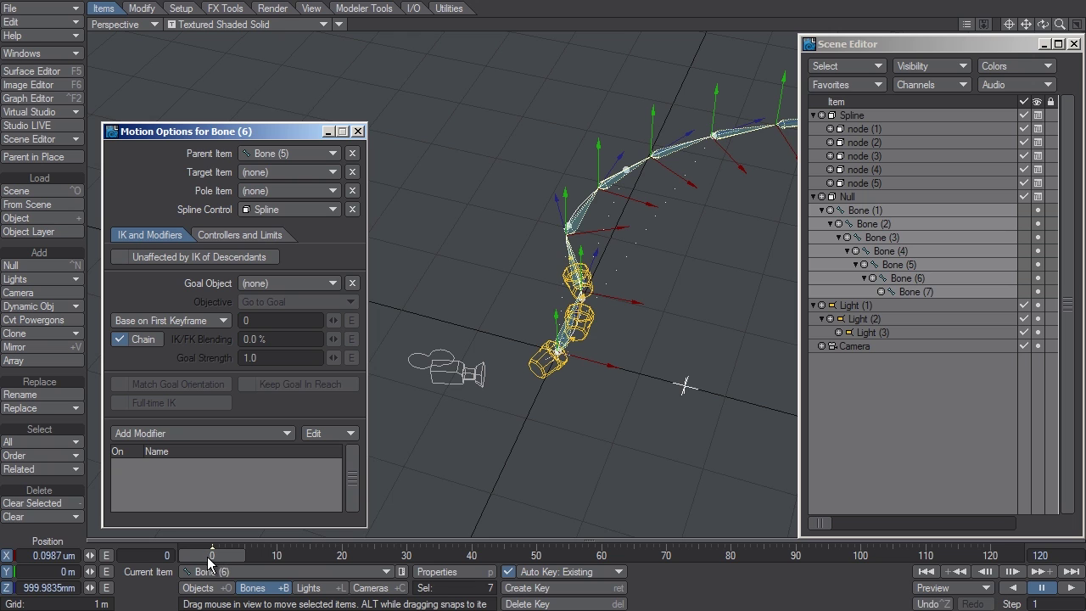
{"action": "mouse_move", "coordinate": [209, 563]}
{"action": "left_mouse_down"}
{"action": "mouse_move", "coordinate": [499, 562]}
{"action": "mouse_move", "coordinate": [212, 562]}
{"action": "left_mouse_up"}
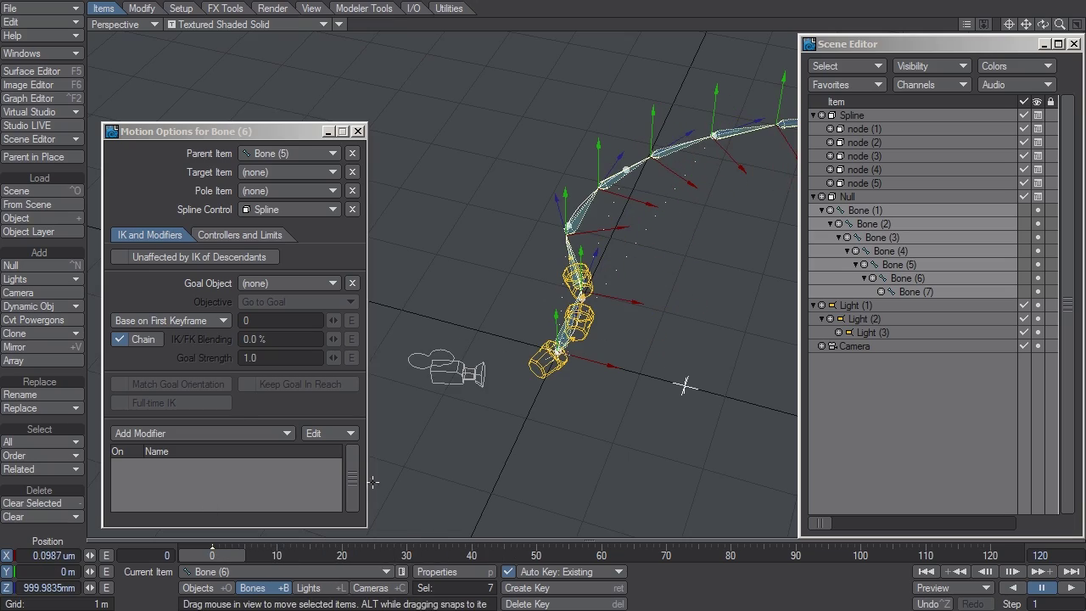